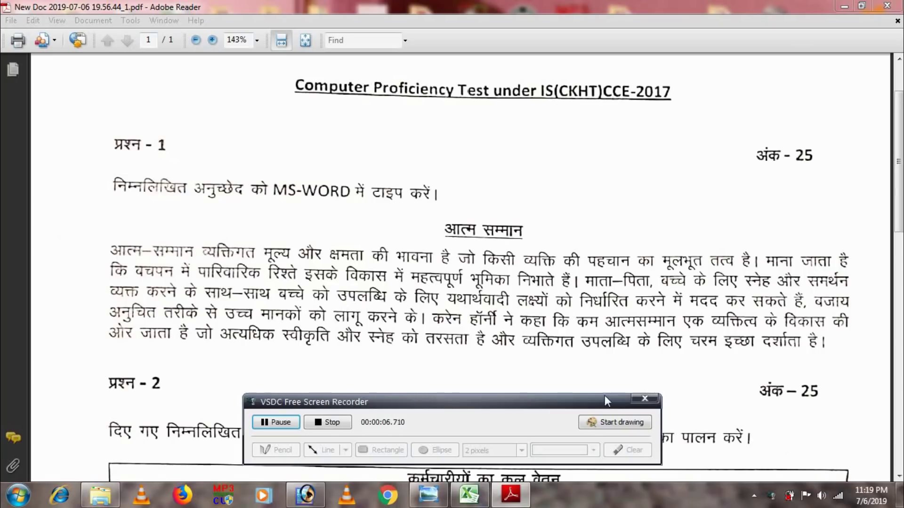
Turn on screen drawing in the recorder and pick the red 2-pixel freehand Pencil
click(614, 423)
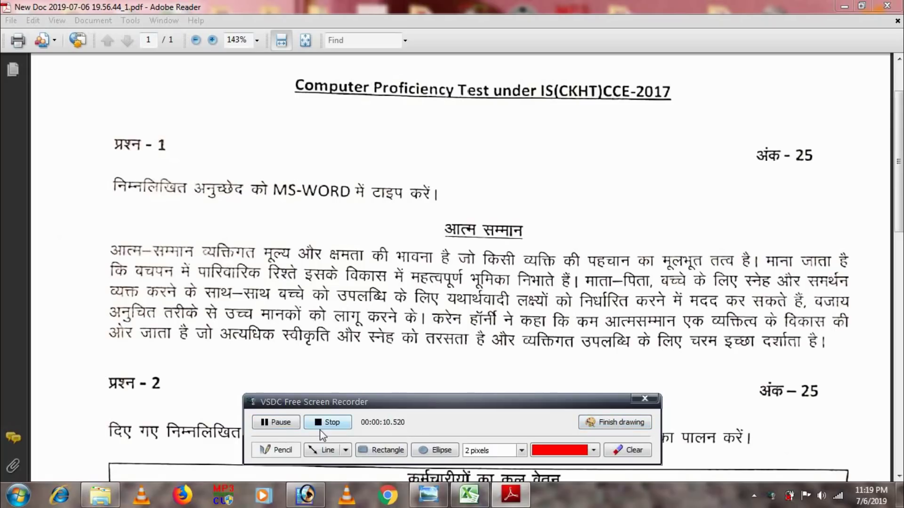
click(288, 450)
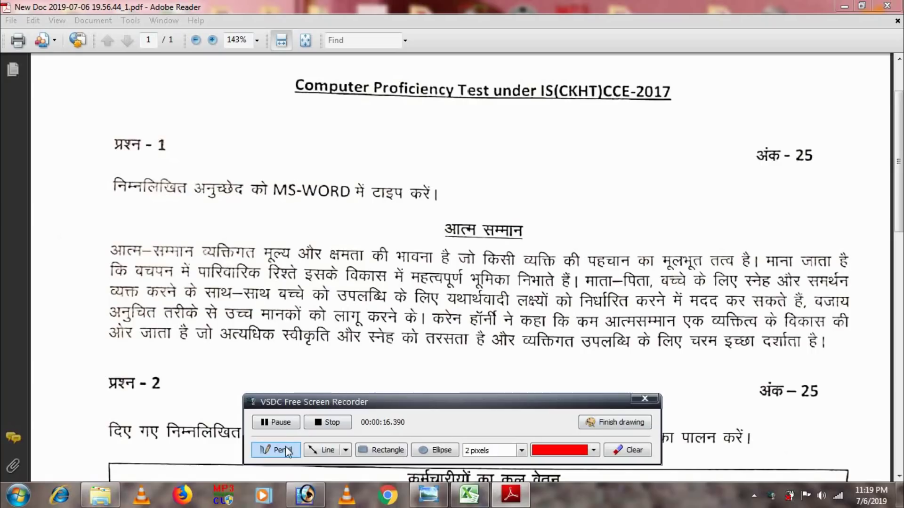
Circle the आत्म सम्मान heading in red with arrows noting Bold and underline
click(286, 447)
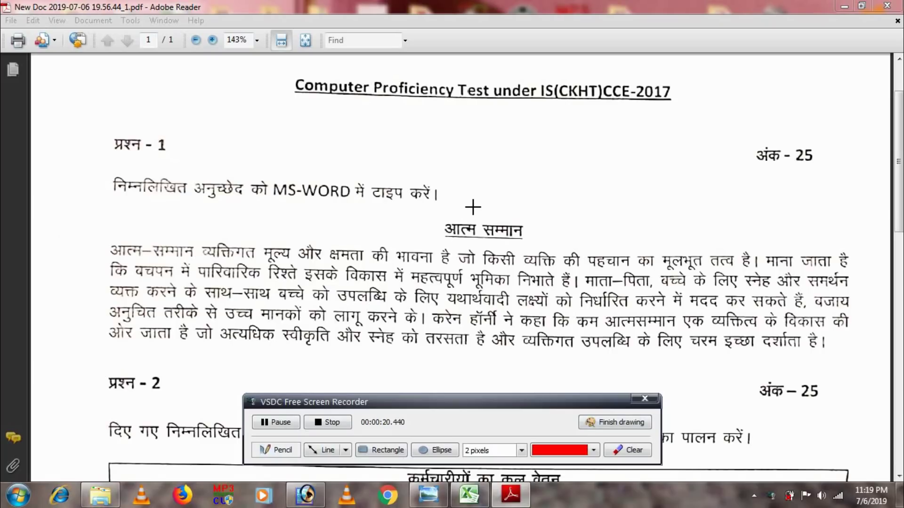
mouse_move(482, 208)
mouse_down()
mouse_move(436, 235)
mouse_move(446, 230)
mouse_up()
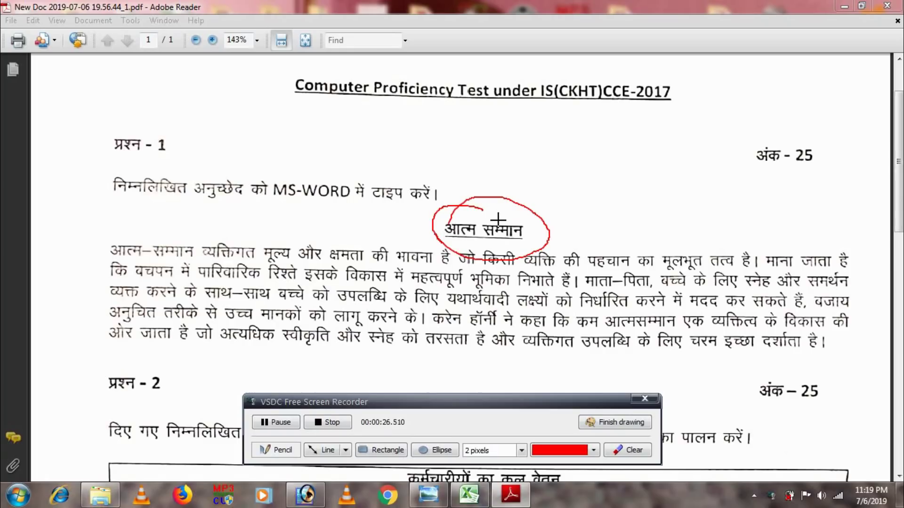
mouse_move(507, 219)
mouse_down()
mouse_move(567, 193)
mouse_move(594, 189)
mouse_move(588, 197)
mouse_move(636, 178)
mouse_move(649, 184)
mouse_up()
mouse_move(530, 240)
mouse_down()
mouse_move(609, 218)
mouse_move(605, 234)
mouse_move(699, 197)
mouse_move(751, 198)
mouse_up()
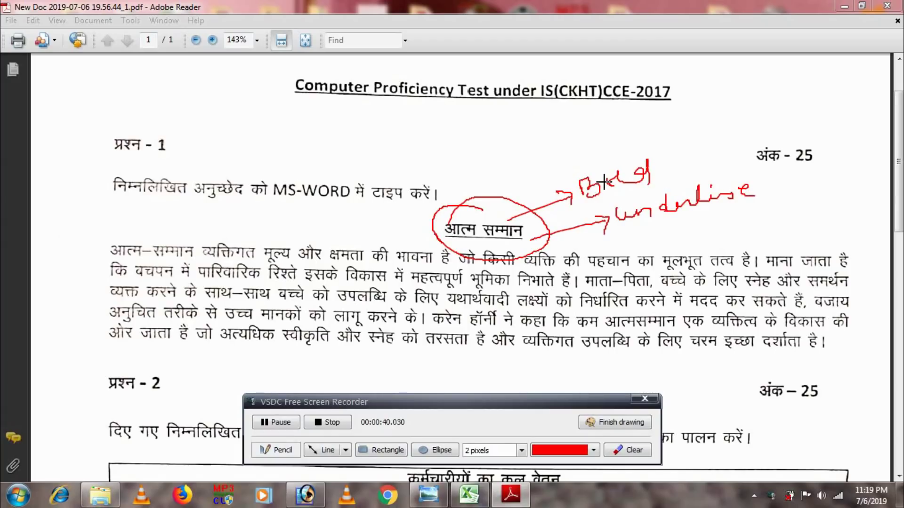
Bracket the passage on both sides and label it Justified
mouse_move(86, 232)
mouse_down()
mouse_move(108, 226)
mouse_move(93, 236)
mouse_move(93, 319)
mouse_move(113, 337)
mouse_up()
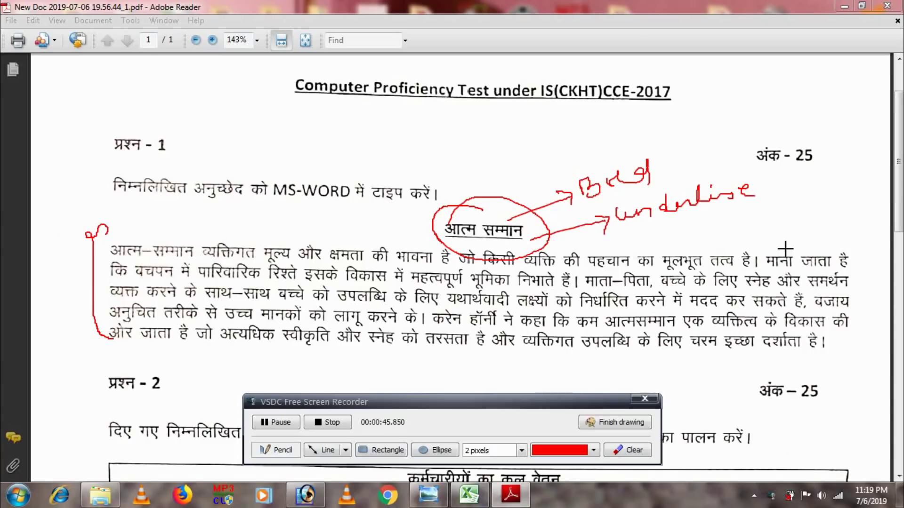
mouse_move(850, 233)
mouse_down()
mouse_move(856, 301)
mouse_move(842, 356)
mouse_move(828, 359)
mouse_up()
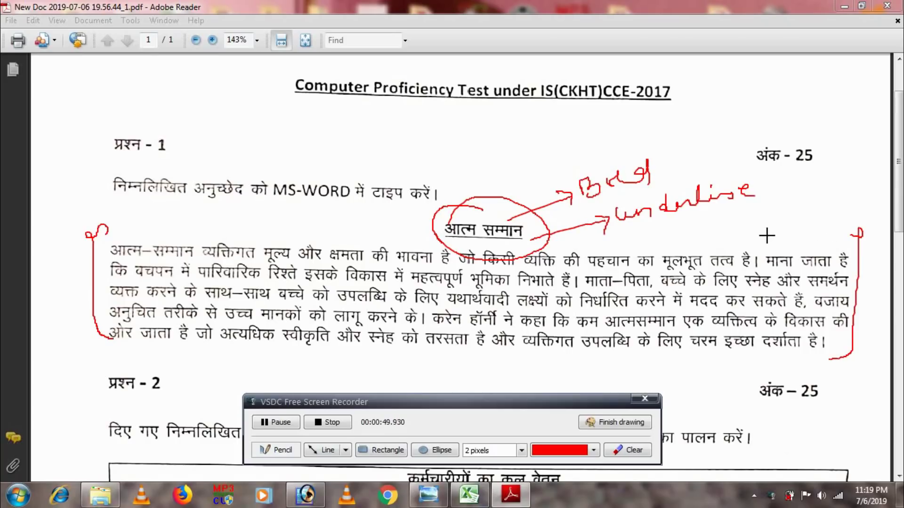
mouse_move(757, 227)
mouse_down()
mouse_move(782, 210)
mouse_move(774, 230)
mouse_move(823, 186)
mouse_move(827, 198)
mouse_move(835, 178)
mouse_move(867, 176)
mouse_move(864, 191)
mouse_up()
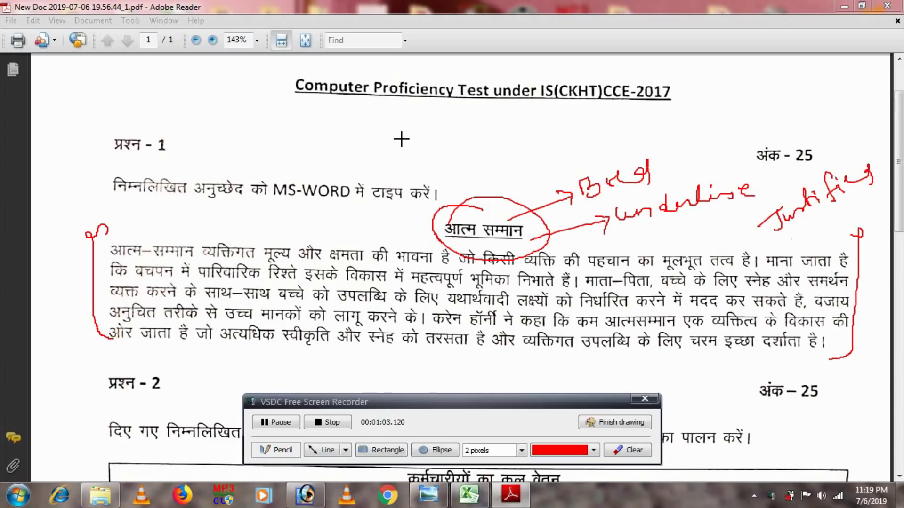
Write and underline '5-10 mins' below the title, then underline व्यक्तिगत, स्वीकृति, करेन हॉर्नी, यथार्थवादी
mouse_move(405, 127)
mouse_down()
mouse_move(392, 143)
mouse_move(422, 134)
mouse_move(431, 146)
mouse_move(445, 129)
mouse_move(519, 123)
mouse_move(490, 108)
mouse_up()
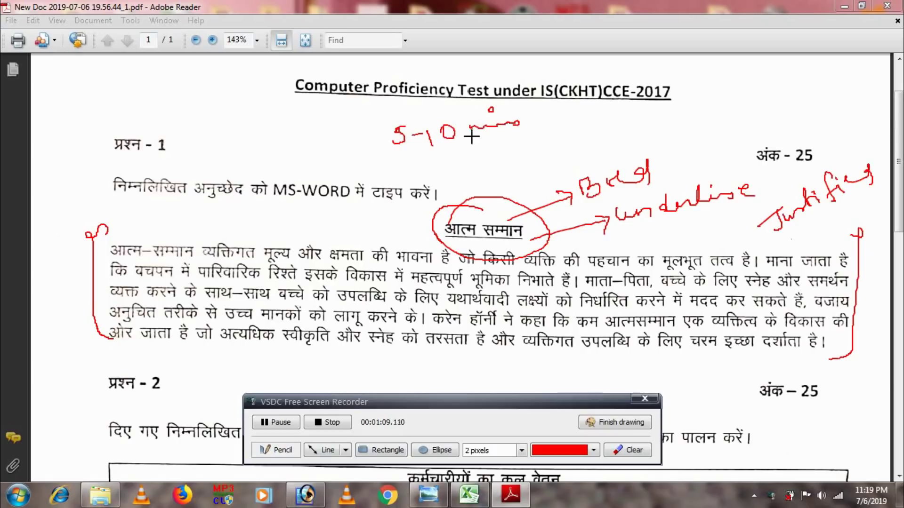
drag(413, 156, 531, 129)
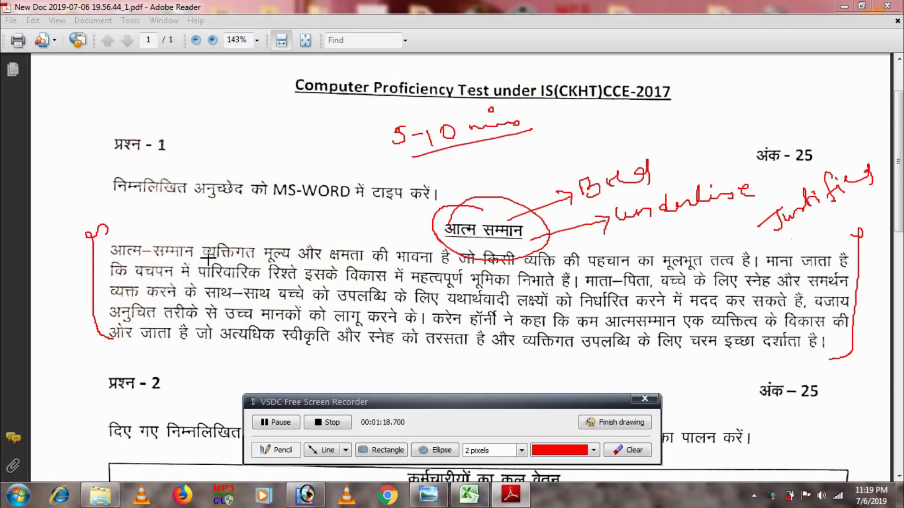
drag(202, 258, 256, 257)
drag(286, 346, 332, 346)
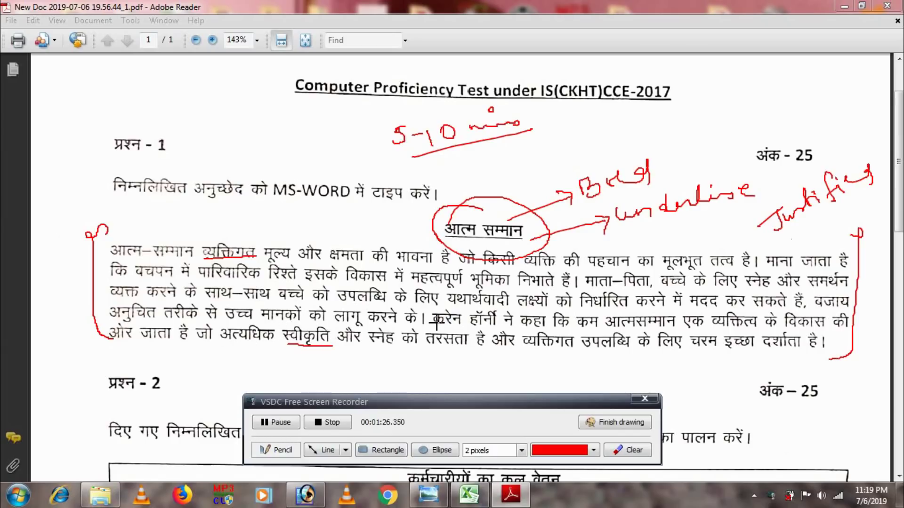
drag(432, 325, 503, 325)
drag(448, 309, 507, 308)
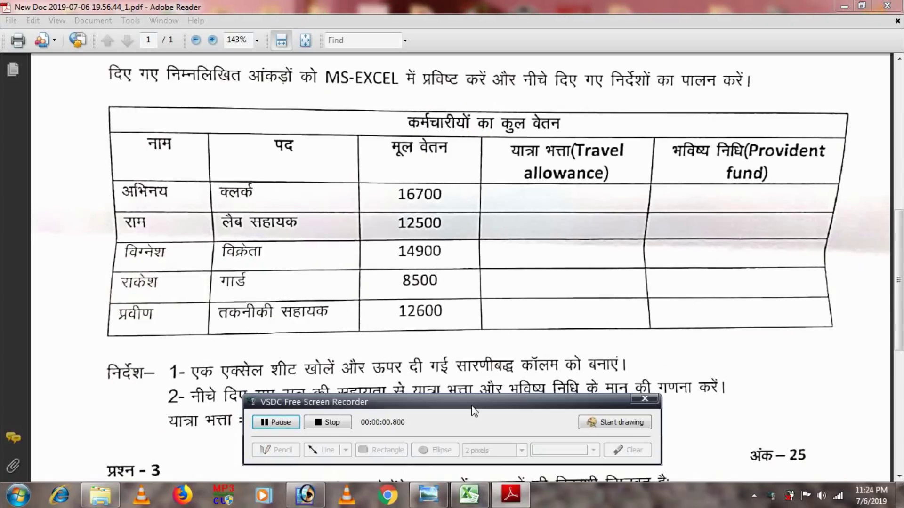
Bring Question 2's salary table and formula line into view and re-enable red Pencil drawing
drag(472, 406, 471, 448)
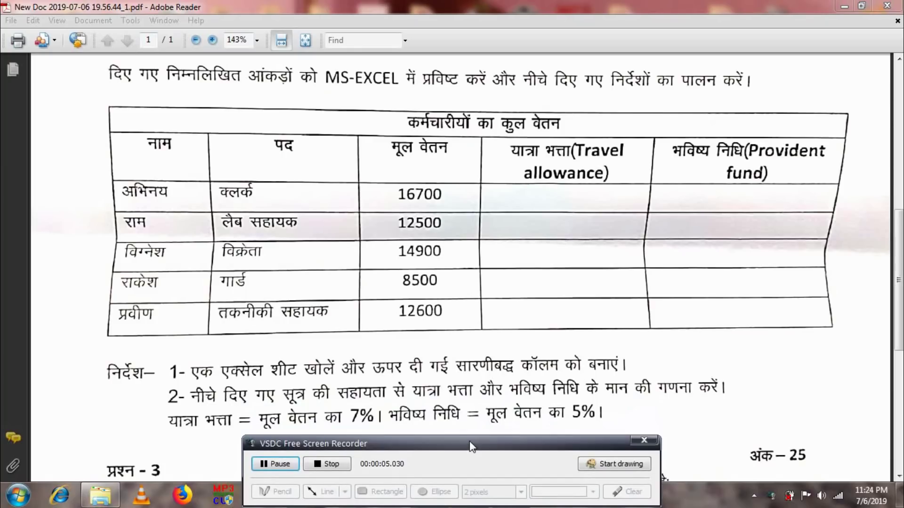
click(605, 464)
click(278, 493)
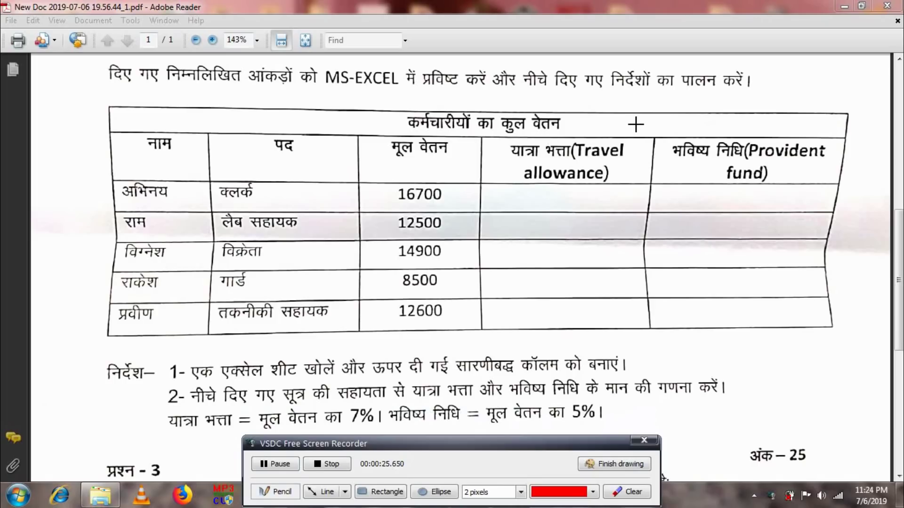
Note Merge & Center and Bold by the table title, then circle नाम, पद, मूल वेतन, Travel allowance, Provident fund
mouse_move(634, 126)
mouse_down()
mouse_move(781, 72)
mouse_move(798, 94)
mouse_move(835, 75)
mouse_up()
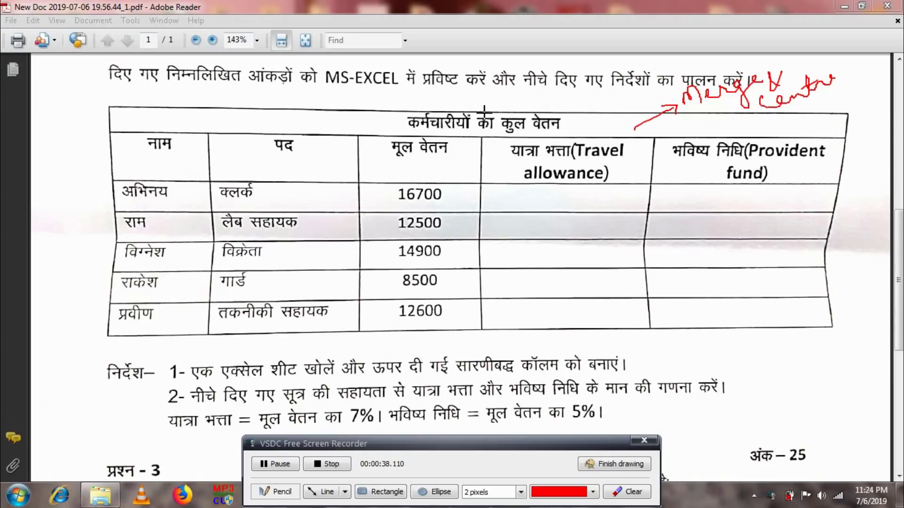
mouse_move(482, 109)
mouse_down()
mouse_move(572, 66)
mouse_move(540, 69)
mouse_up()
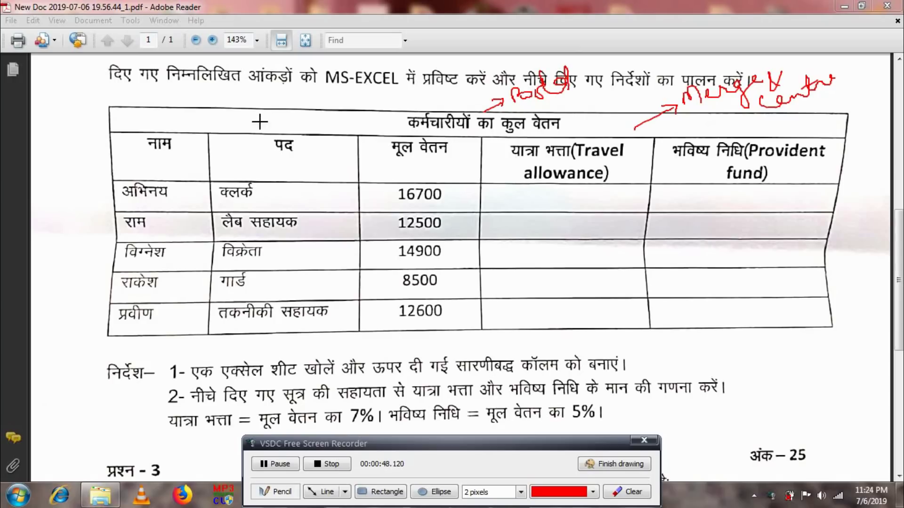
drag(161, 123, 174, 122)
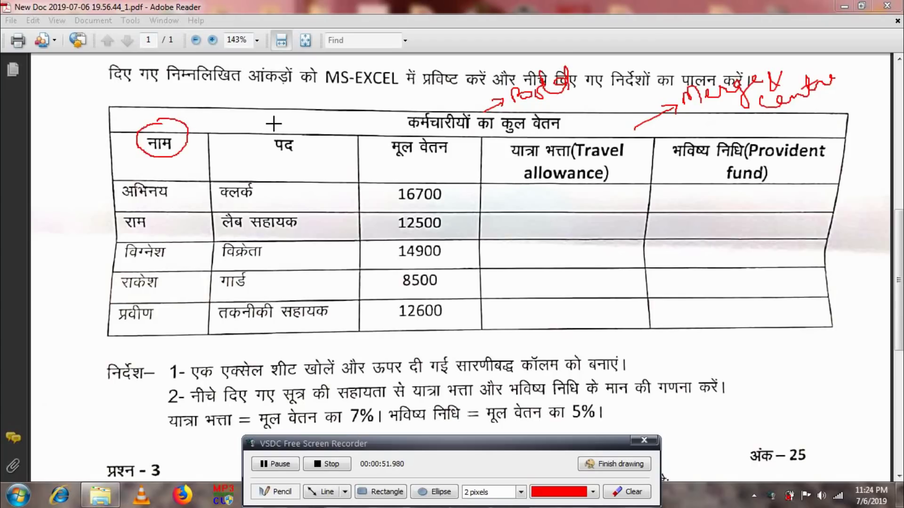
drag(285, 122, 281, 123)
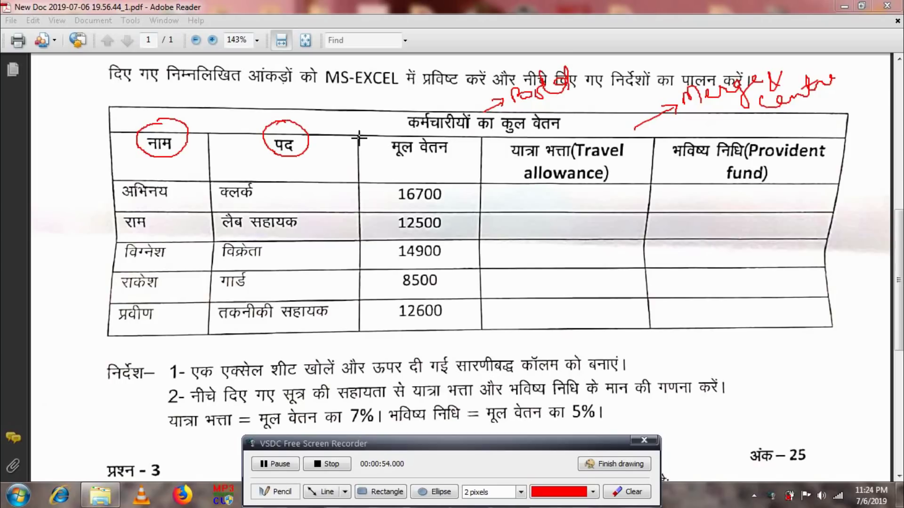
drag(434, 131, 423, 127)
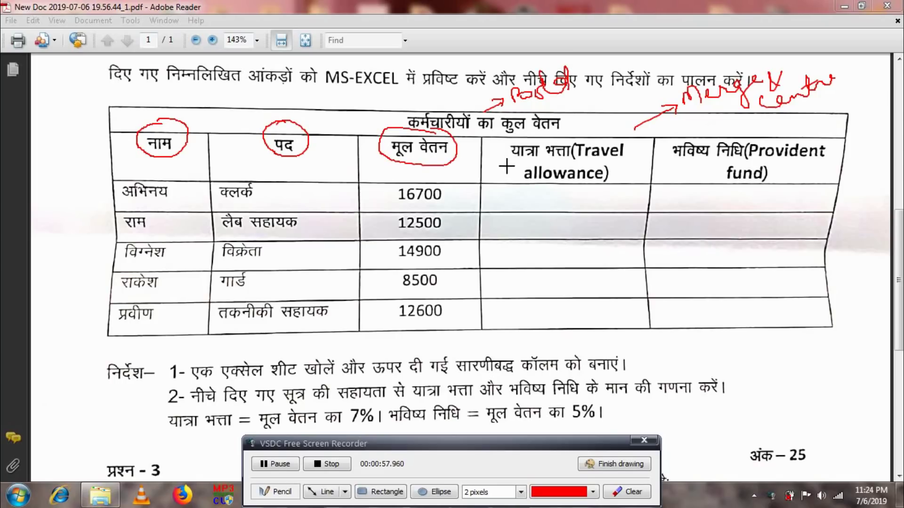
mouse_move(540, 137)
mouse_down()
mouse_move(639, 150)
mouse_move(579, 120)
mouse_move(523, 137)
mouse_up()
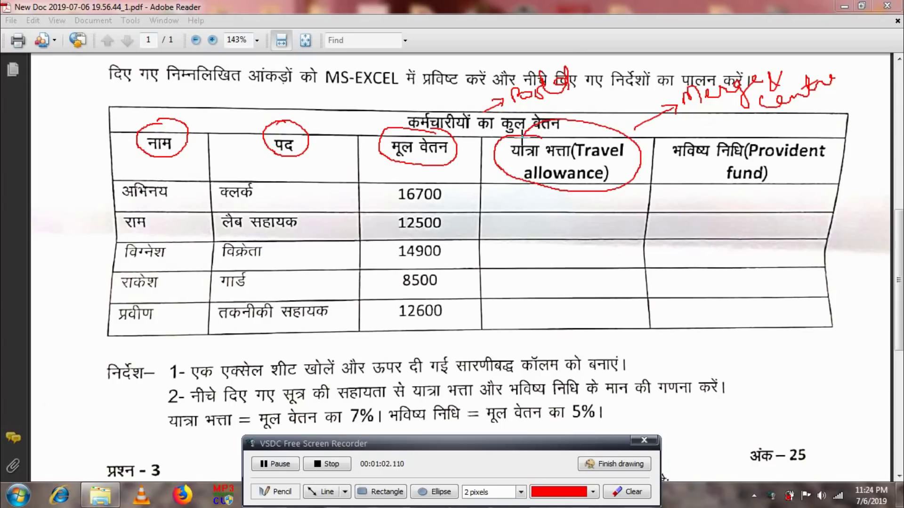
drag(705, 134, 751, 193)
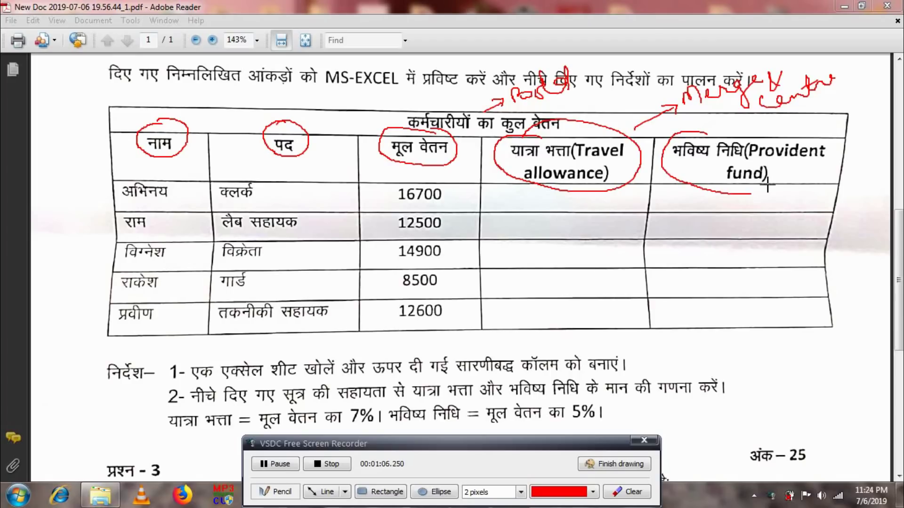
mouse_move(749, 194)
mouse_down()
mouse_move(824, 165)
mouse_move(791, 134)
mouse_move(702, 136)
mouse_up()
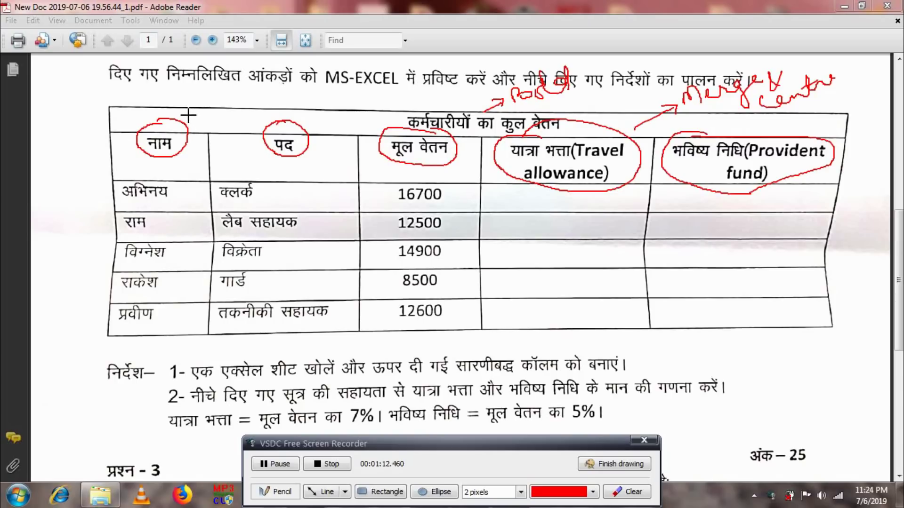
Write top and centre alignment notes with arrows above the first column headings
mouse_move(186, 122)
mouse_down()
mouse_move(237, 87)
mouse_move(226, 111)
mouse_move(252, 95)
mouse_up()
drag(255, 102, 255, 109)
mouse_move(244, 120)
mouse_down()
mouse_move(270, 99)
mouse_move(299, 111)
mouse_move(313, 94)
mouse_move(340, 95)
mouse_move(332, 124)
mouse_move(349, 120)
mouse_move(363, 94)
mouse_move(390, 98)
mouse_up()
drag(337, 145, 390, 114)
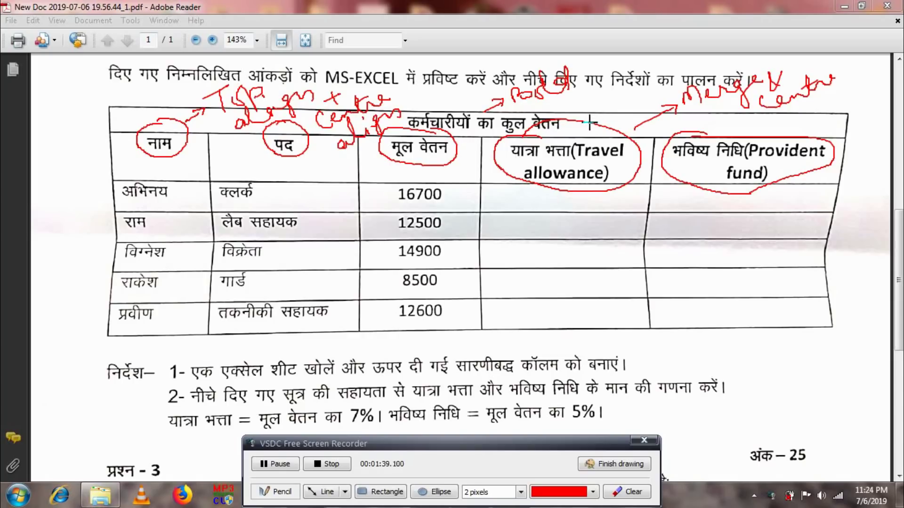
Add another arrowed note near the title and start outlining the name and post columns
mouse_move(581, 126)
mouse_down()
mouse_move(600, 112)
mouse_move(602, 121)
mouse_move(602, 101)
mouse_move(657, 70)
mouse_move(654, 99)
mouse_move(626, 128)
mouse_move(652, 101)
mouse_move(661, 105)
mouse_up()
mouse_move(690, 133)
mouse_down()
mouse_move(652, 131)
mouse_move(662, 121)
mouse_up()
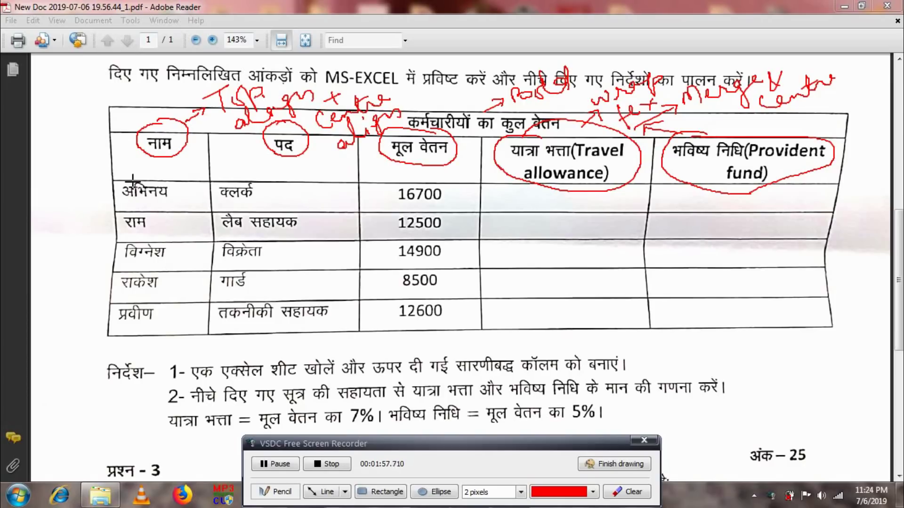
mouse_move(98, 174)
mouse_down()
mouse_move(321, 236)
mouse_move(330, 315)
mouse_up()
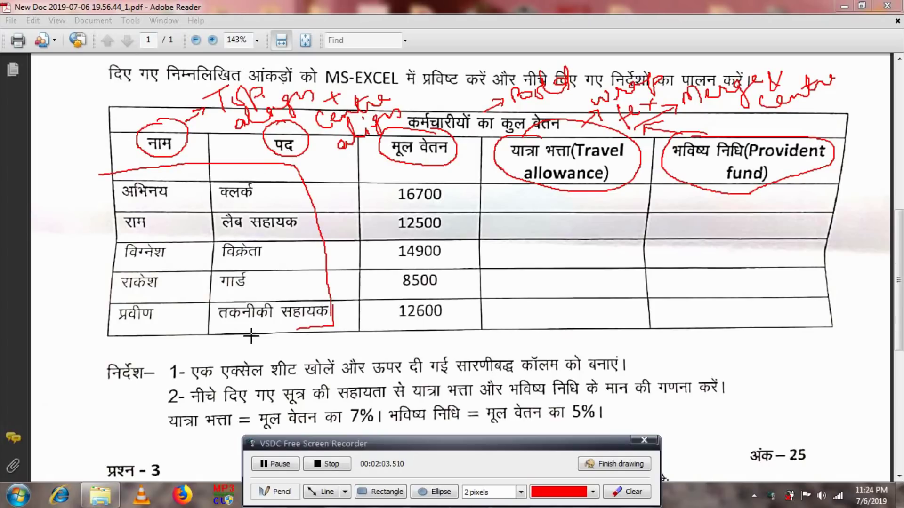
Finish enclosing the name and post columns, with an arrow and note to their left
mouse_move(331, 306)
mouse_down()
mouse_move(78, 256)
mouse_move(103, 182)
mouse_up()
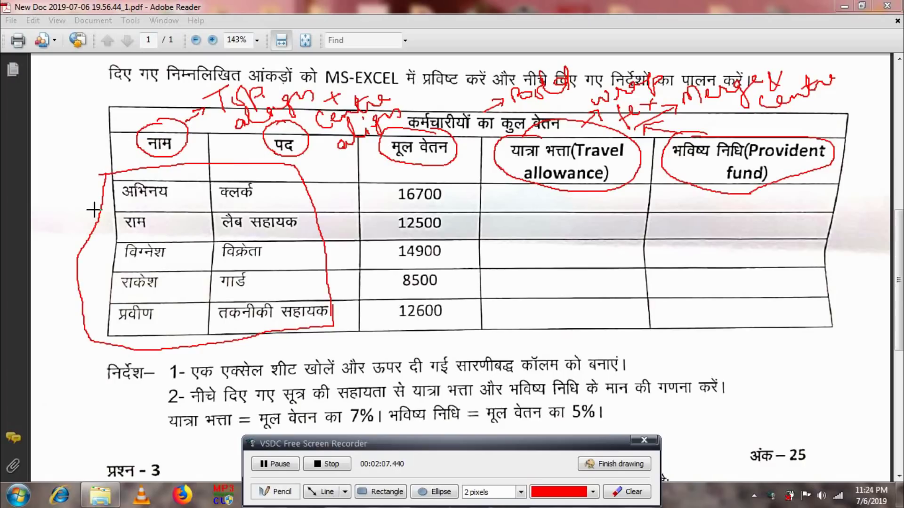
drag(98, 209, 76, 204)
mouse_move(45, 173)
mouse_down()
mouse_move(65, 169)
mouse_move(70, 144)
mouse_move(104, 133)
mouse_up()
mouse_move(79, 204)
mouse_down()
mouse_move(66, 209)
mouse_move(122, 157)
mouse_move(155, 94)
mouse_move(162, 113)
mouse_up()
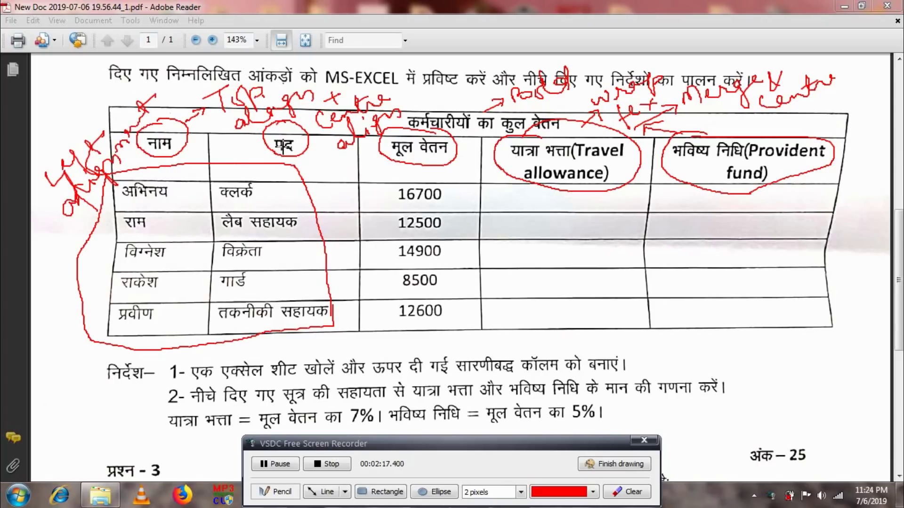
Mark the मूल वेतन values with an arrowed Centre note, then clear all red annotations
mouse_move(429, 168)
mouse_down()
mouse_move(435, 324)
mouse_move(484, 258)
mouse_move(468, 178)
mouse_move(430, 184)
mouse_up()
mouse_move(468, 230)
mouse_down()
mouse_move(534, 229)
mouse_move(525, 242)
mouse_up()
mouse_move(553, 214)
mouse_down()
mouse_move(562, 231)
mouse_move(595, 209)
mouse_move(621, 213)
mouse_up()
mouse_move(572, 247)
mouse_down()
mouse_move(549, 253)
mouse_move(652, 240)
mouse_move(599, 235)
mouse_up()
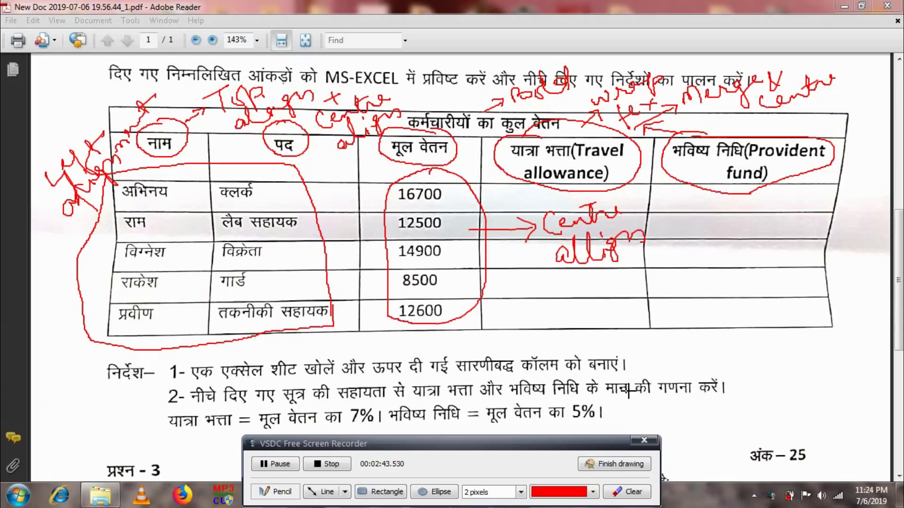
click(633, 492)
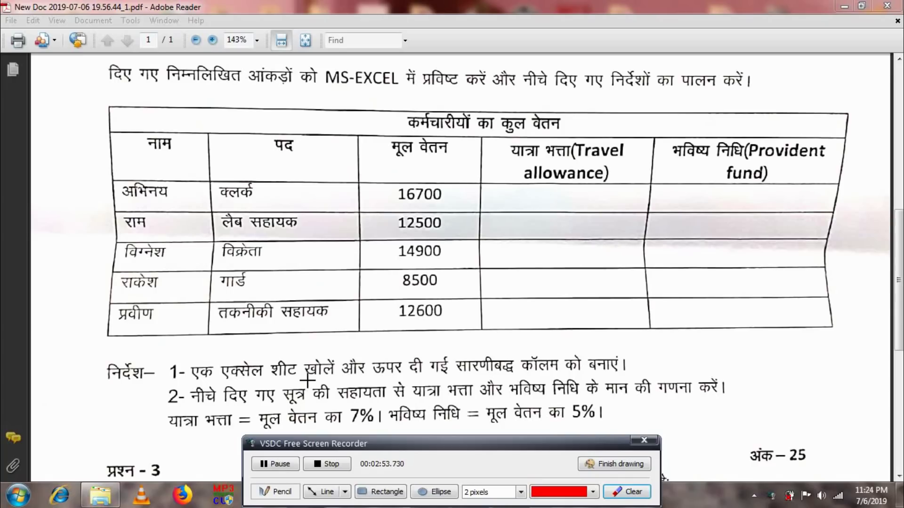
Circle सूत्र and annotate it 'formula → = (equal to)' in red
drag(299, 381, 308, 377)
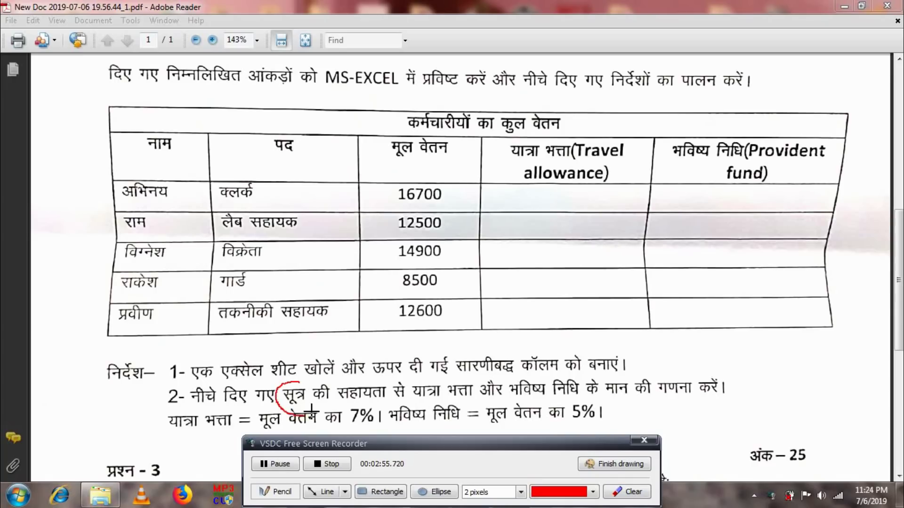
mouse_move(312, 379)
mouse_down()
mouse_move(363, 343)
mouse_move(369, 351)
mouse_move(405, 336)
mouse_move(463, 335)
mouse_up()
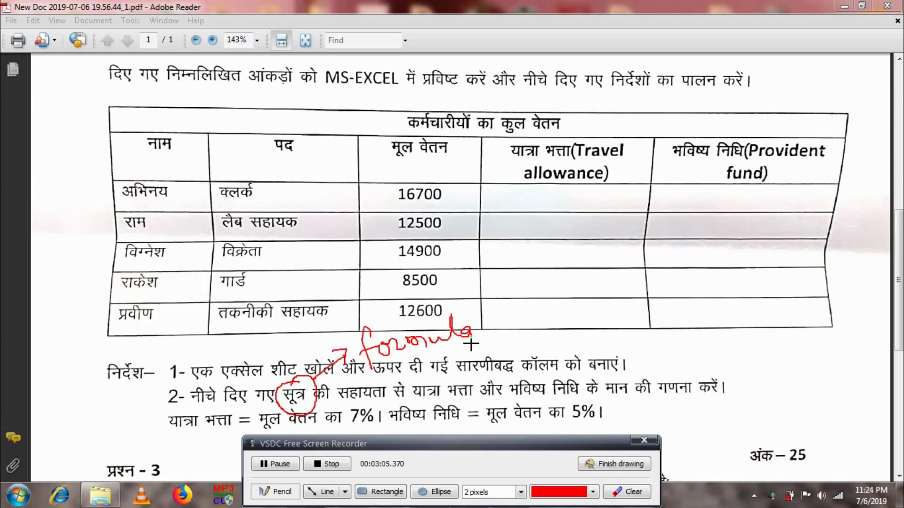
mouse_move(469, 344)
mouse_down()
mouse_move(498, 343)
mouse_move(487, 353)
mouse_move(523, 343)
mouse_move(537, 360)
mouse_move(563, 352)
mouse_move(588, 361)
mouse_move(610, 342)
mouse_move(635, 353)
mouse_move(642, 340)
mouse_move(658, 344)
mouse_move(665, 371)
mouse_up()
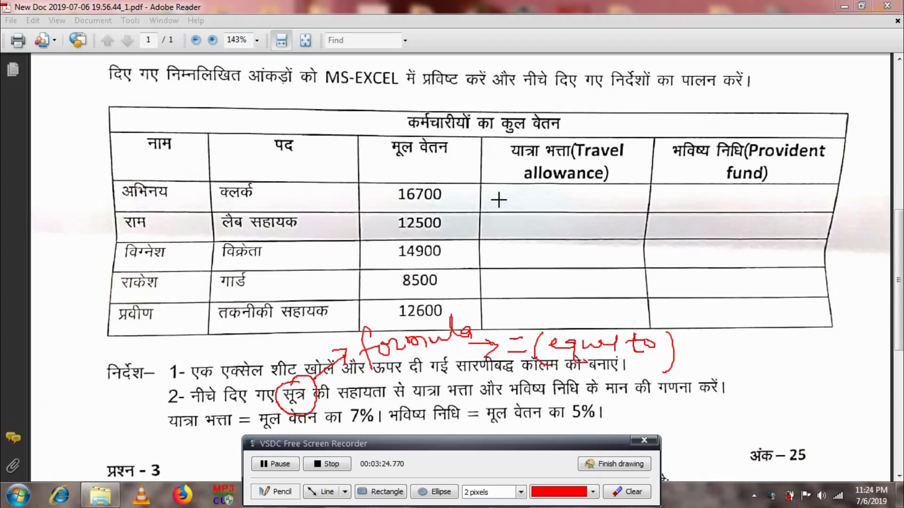
Write '=7%*' in the Travel allowance cell
drag(488, 193, 494, 191)
mouse_move(514, 193)
mouse_down()
mouse_move(521, 213)
mouse_move(541, 215)
mouse_move(531, 195)
mouse_up()
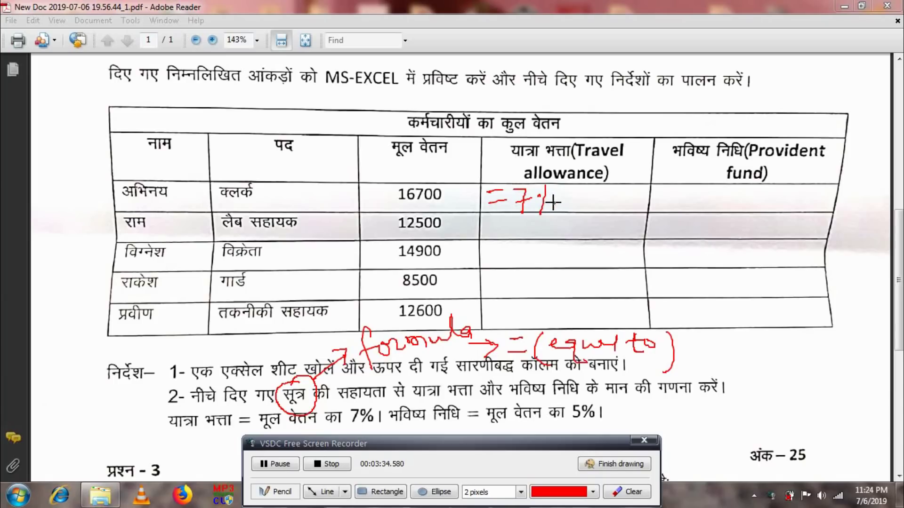
click(555, 203)
mouse_move(566, 190)
mouse_down()
mouse_move(570, 207)
mouse_move(580, 193)
mouse_up()
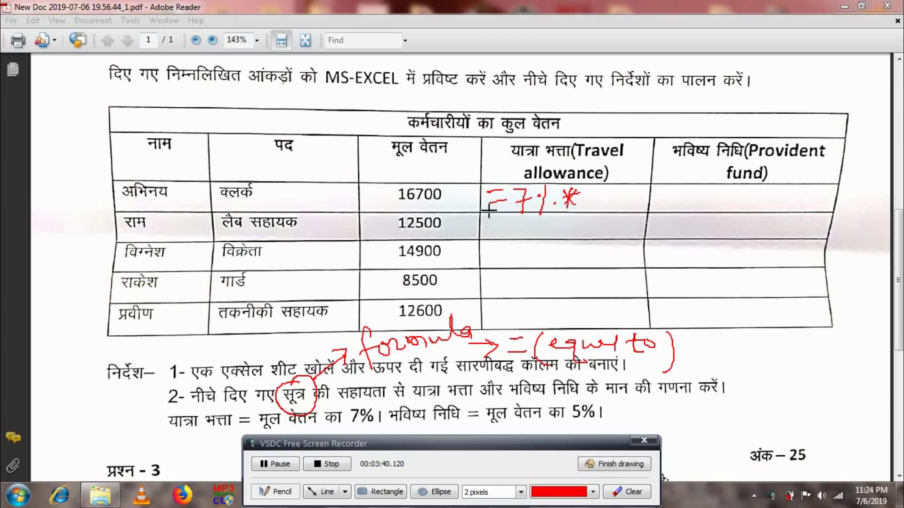
Circle 16700, add Enter, draw an arrow down Travel allowance, and start '=' under Provident fund
mouse_move(360, 185)
mouse_down()
mouse_move(466, 203)
mouse_move(382, 212)
mouse_move(363, 196)
mouse_move(372, 179)
mouse_move(459, 188)
mouse_move(532, 153)
mouse_move(584, 158)
mouse_move(594, 191)
mouse_move(581, 198)
mouse_move(598, 203)
mouse_move(657, 185)
mouse_up()
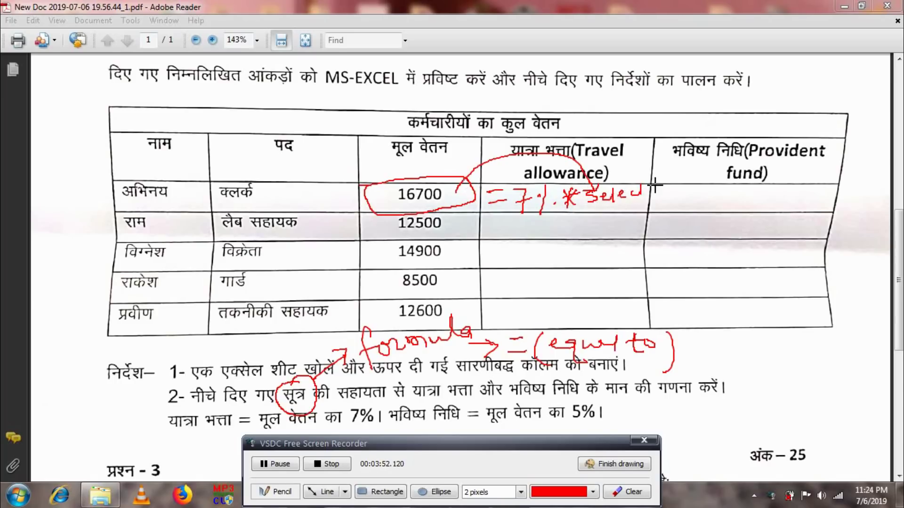
mouse_move(595, 209)
mouse_down()
mouse_move(594, 217)
mouse_move(652, 203)
mouse_up()
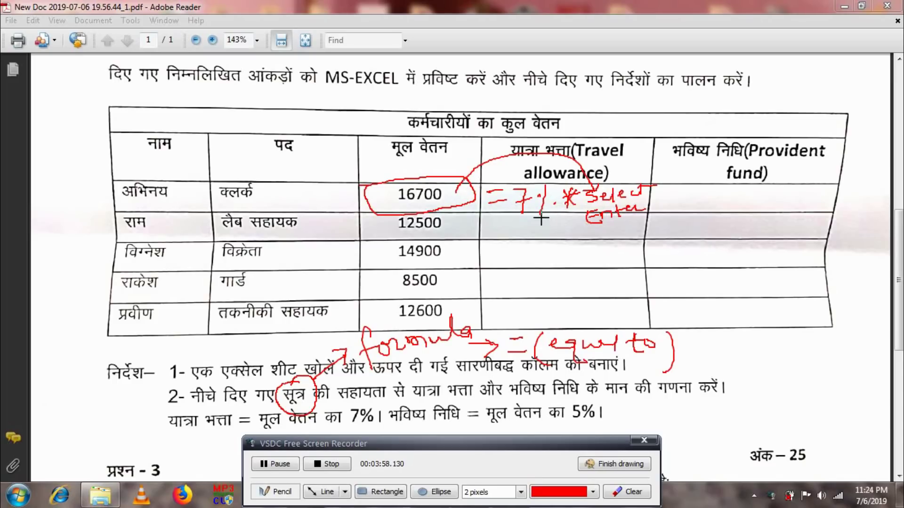
mouse_move(560, 216)
mouse_down()
mouse_move(563, 306)
mouse_move(585, 301)
mouse_up()
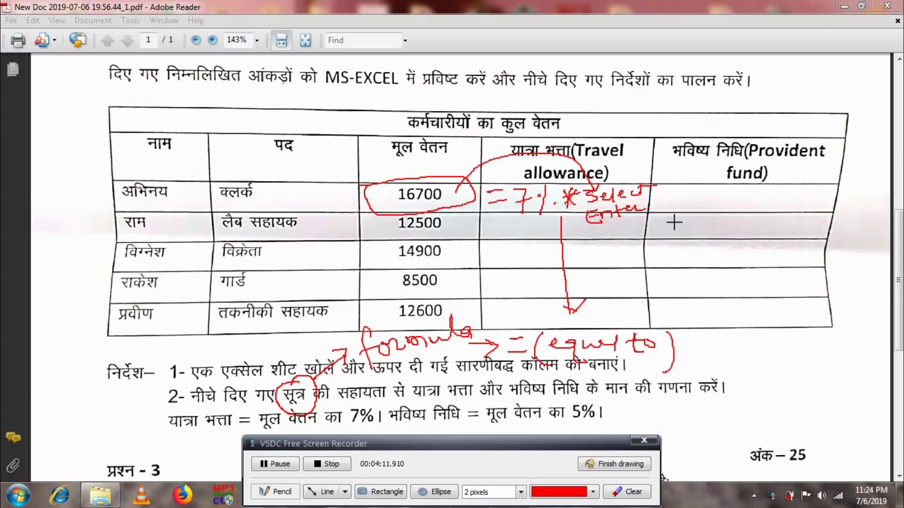
mouse_move(666, 193)
mouse_down()
mouse_move(698, 207)
mouse_move(712, 188)
mouse_move(723, 219)
mouse_move(758, 208)
mouse_move(760, 192)
mouse_move(770, 197)
mouse_up()
Write '=5%* select Enter' for Provident fund, linked to 16700, with an arrow down the column
click(734, 203)
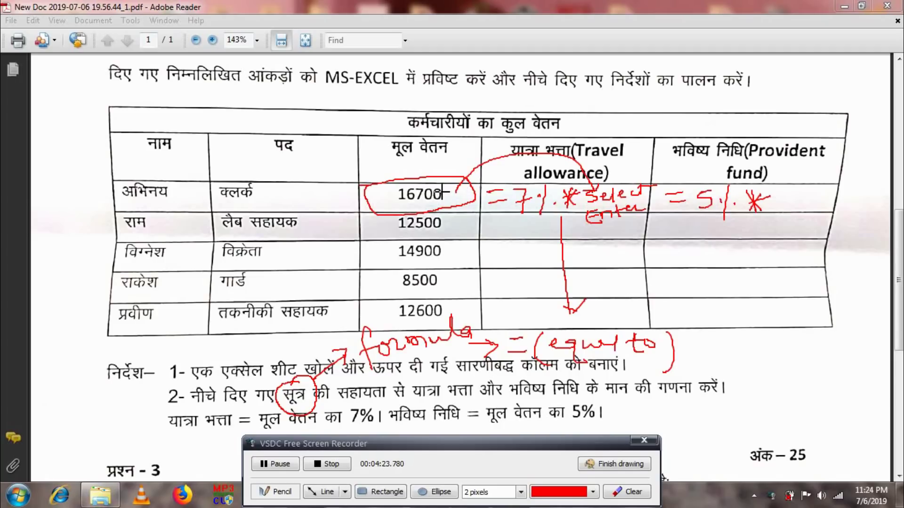
mouse_move(445, 193)
mouse_down()
mouse_move(765, 191)
mouse_move(768, 200)
mouse_up()
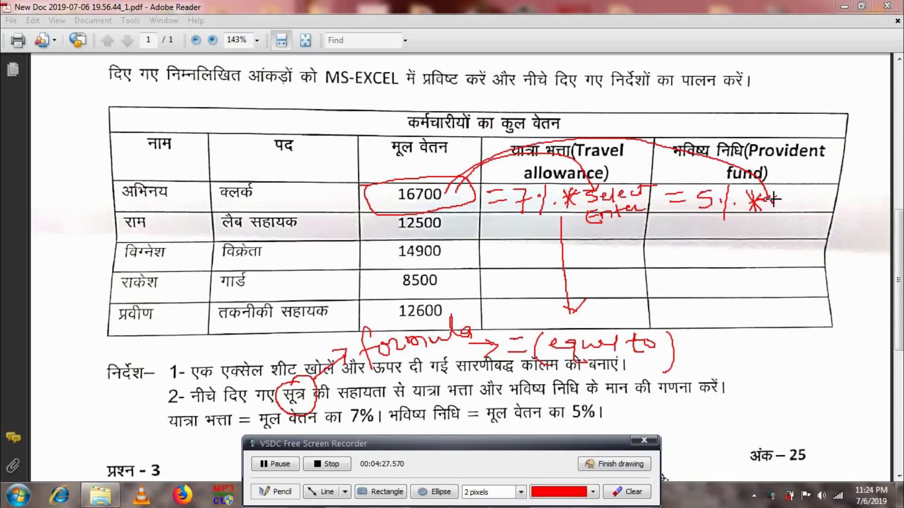
mouse_move(793, 188)
mouse_down()
mouse_move(782, 208)
mouse_move(818, 193)
mouse_move(829, 200)
mouse_move(838, 187)
mouse_up()
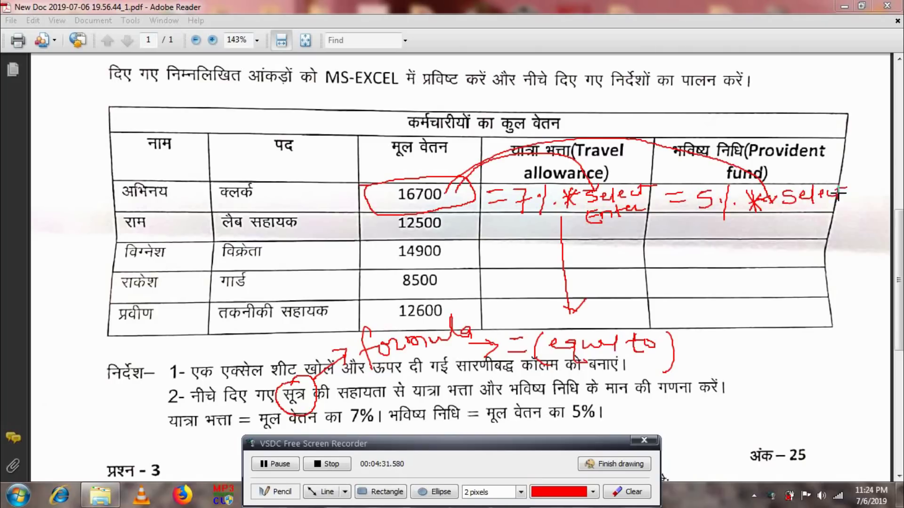
mouse_move(782, 212)
mouse_down()
mouse_move(803, 221)
mouse_move(822, 207)
mouse_move(848, 213)
mouse_up()
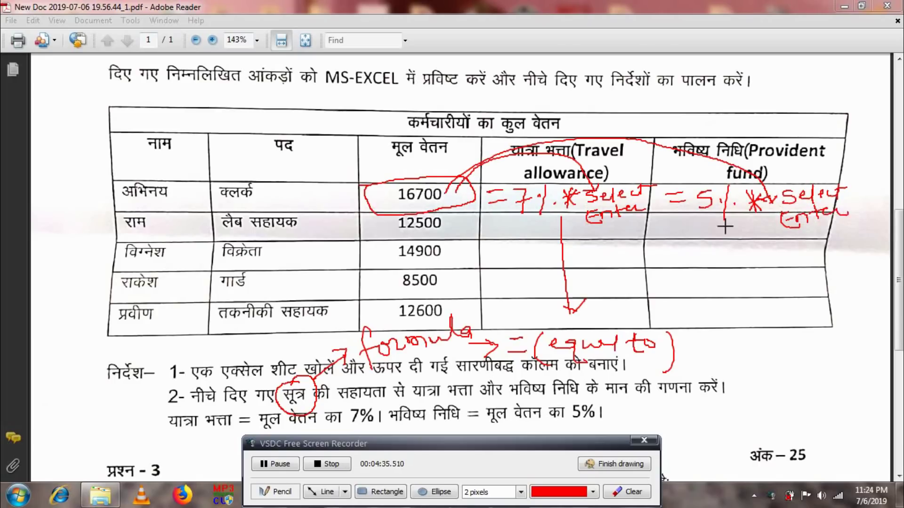
drag(735, 220, 743, 270)
mouse_move(746, 312)
mouse_down()
mouse_move(733, 299)
mouse_move(762, 300)
mouse_up()
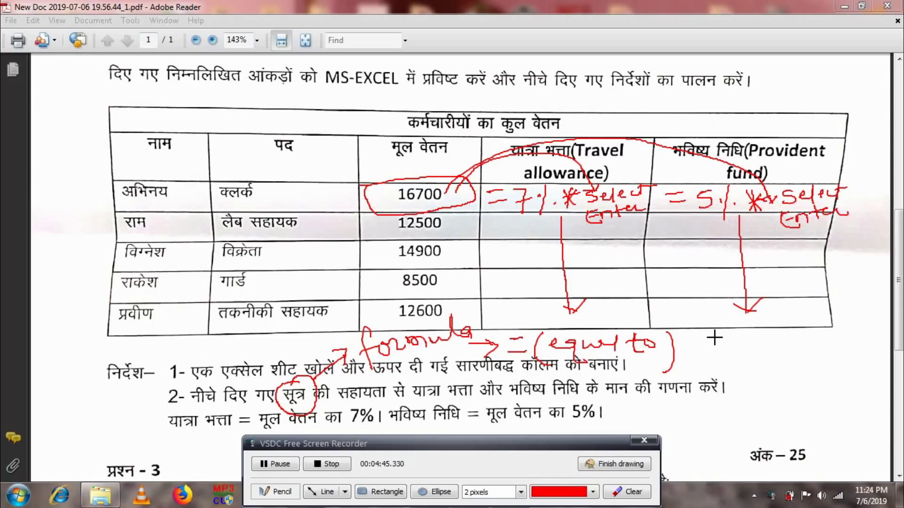
Add an underlined '5-10 min' note below the table and a circled 25 by the heading
mouse_move(729, 337)
mouse_down()
mouse_move(717, 355)
mouse_move(755, 340)
mouse_move(819, 337)
mouse_up()
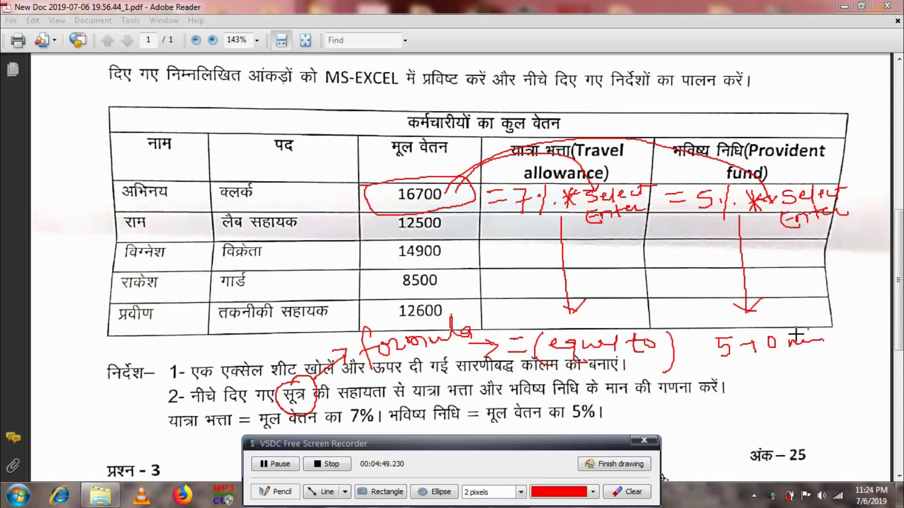
drag(750, 371, 806, 350)
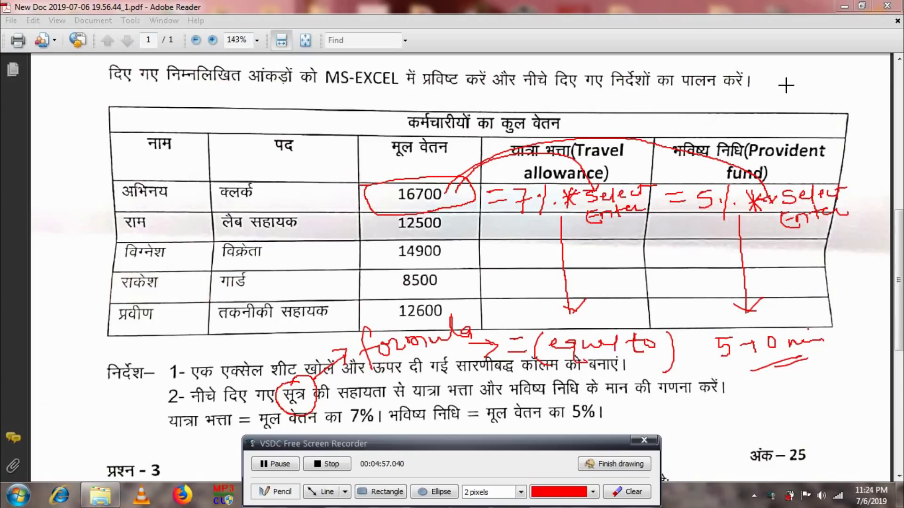
mouse_move(773, 85)
mouse_down()
mouse_move(790, 94)
mouse_move(812, 66)
mouse_move(766, 99)
mouse_move(818, 59)
mouse_up()
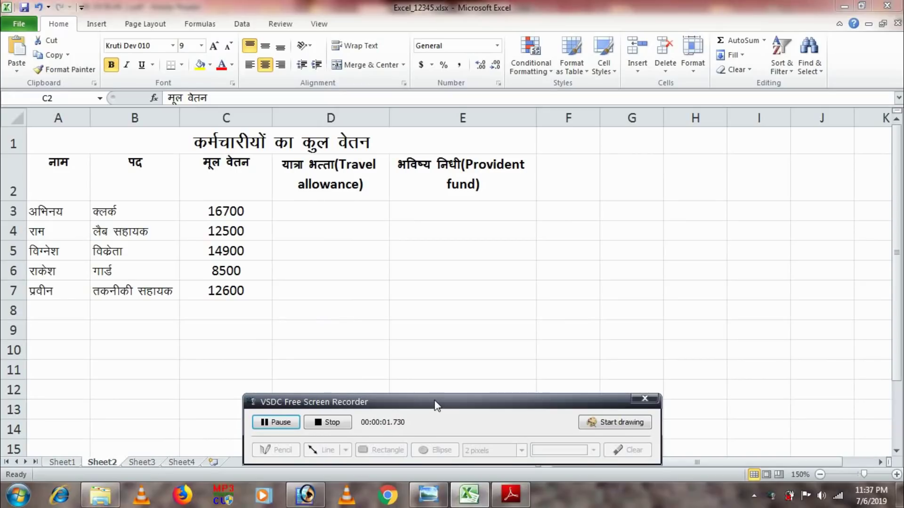
Turn on VSDC's screen drawing with the Pencil tool
drag(434, 405, 432, 461)
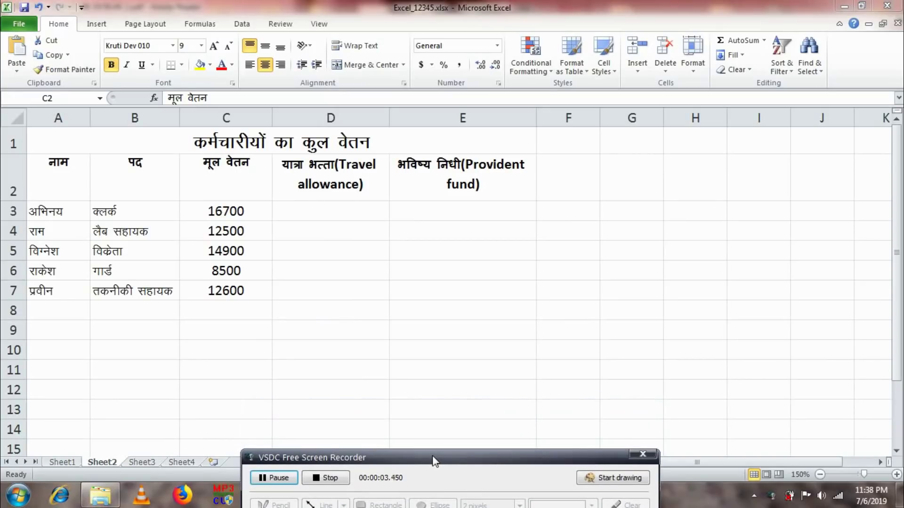
drag(432, 452, 432, 446)
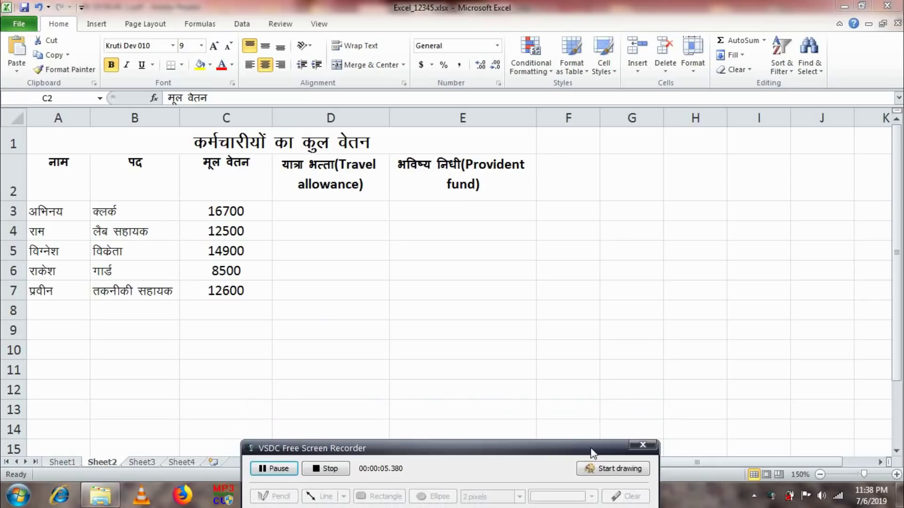
click(598, 470)
click(286, 498)
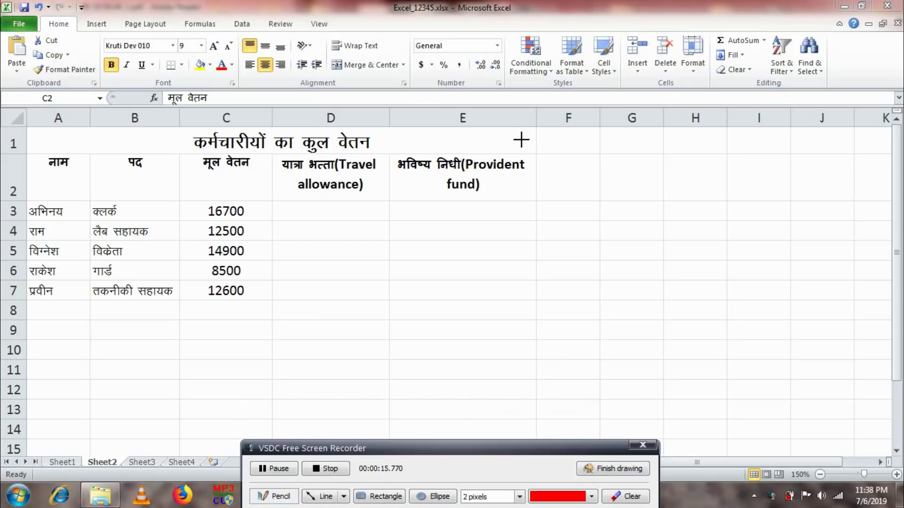
Draw a red arrow from the title row, write 'Merge', and circle Merge & Center and the Alignment group
drag(527, 141, 552, 153)
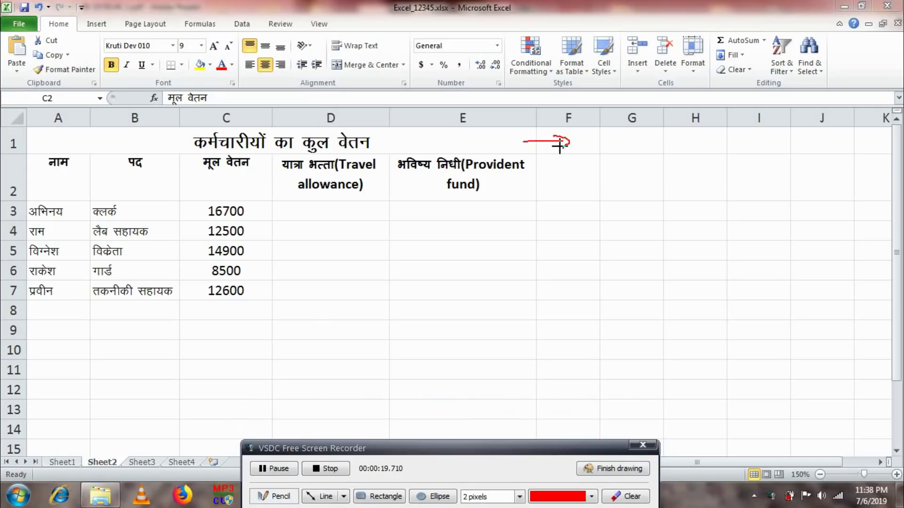
mouse_move(578, 135)
mouse_down()
mouse_move(579, 144)
mouse_move(614, 137)
mouse_move(638, 152)
mouse_move(657, 134)
mouse_move(759, 143)
mouse_move(744, 136)
mouse_up()
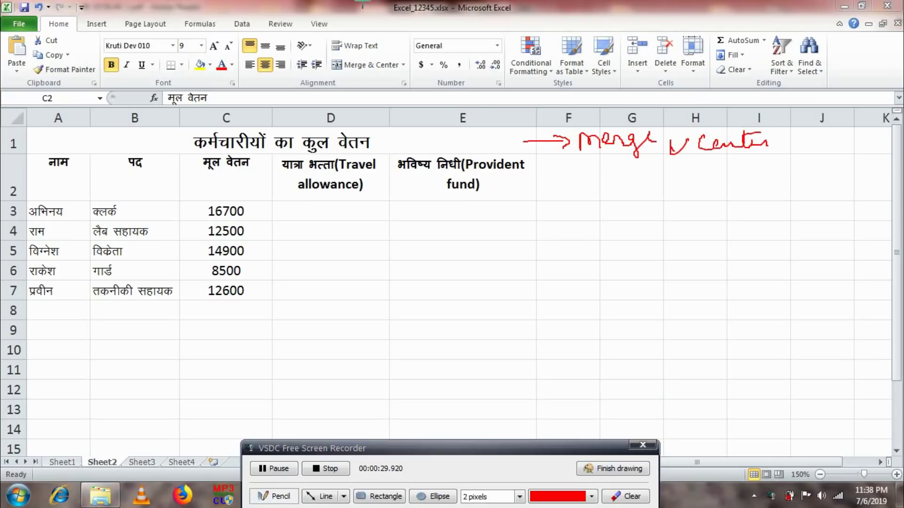
mouse_move(377, 56)
mouse_down()
mouse_move(327, 70)
mouse_move(375, 76)
mouse_move(412, 60)
mouse_move(374, 56)
mouse_move(413, 137)
mouse_up()
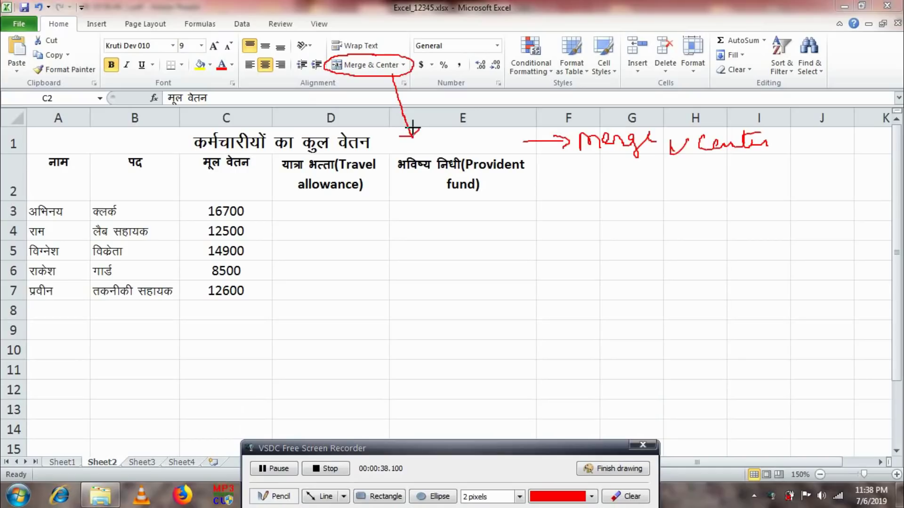
mouse_move(340, 78)
mouse_down()
mouse_move(295, 86)
mouse_move(339, 78)
mouse_up()
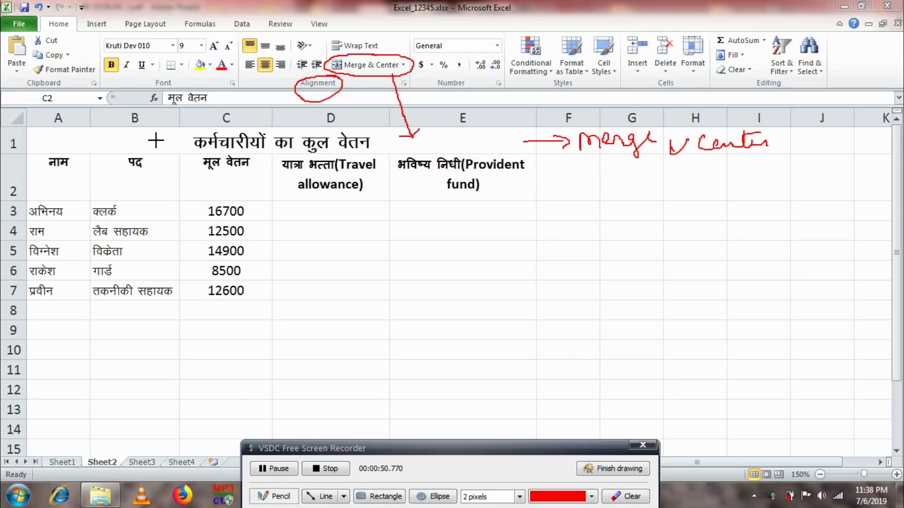
Arrow the row 2 headers to a red 'Top align' note and circle the top and centre alignment options
click(528, 173)
drag(562, 170, 558, 178)
mouse_move(575, 161)
mouse_down()
mouse_move(597, 160)
mouse_move(592, 186)
mouse_move(614, 175)
mouse_up()
mouse_move(619, 164)
mouse_down()
mouse_move(625, 193)
mouse_move(635, 173)
mouse_move(667, 182)
mouse_move(680, 160)
mouse_move(695, 187)
mouse_up()
mouse_move(705, 171)
mouse_down()
mouse_move(716, 166)
mouse_move(688, 151)
mouse_up()
mouse_move(253, 34)
mouse_down()
mouse_move(237, 53)
mouse_move(264, 50)
mouse_move(255, 35)
mouse_up()
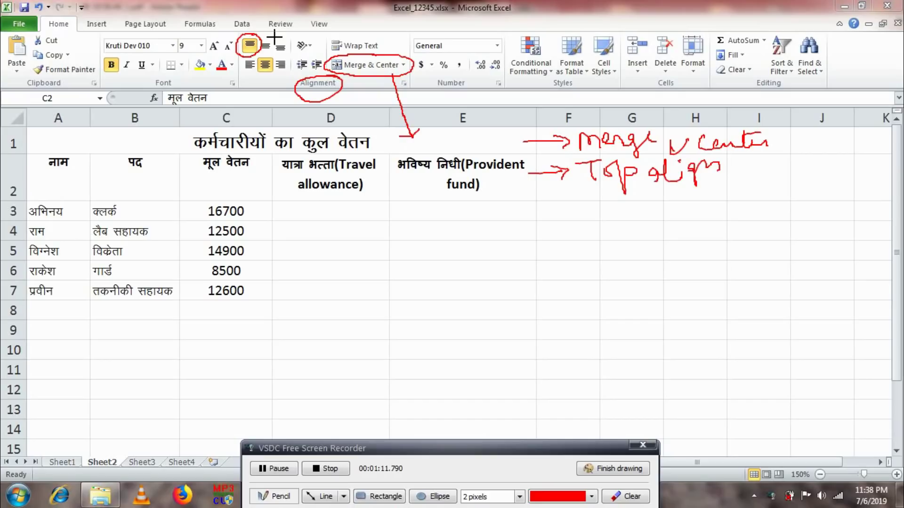
mouse_move(262, 37)
mouse_down()
mouse_move(298, 24)
mouse_move(372, 28)
mouse_move(392, 42)
mouse_move(404, 34)
mouse_up()
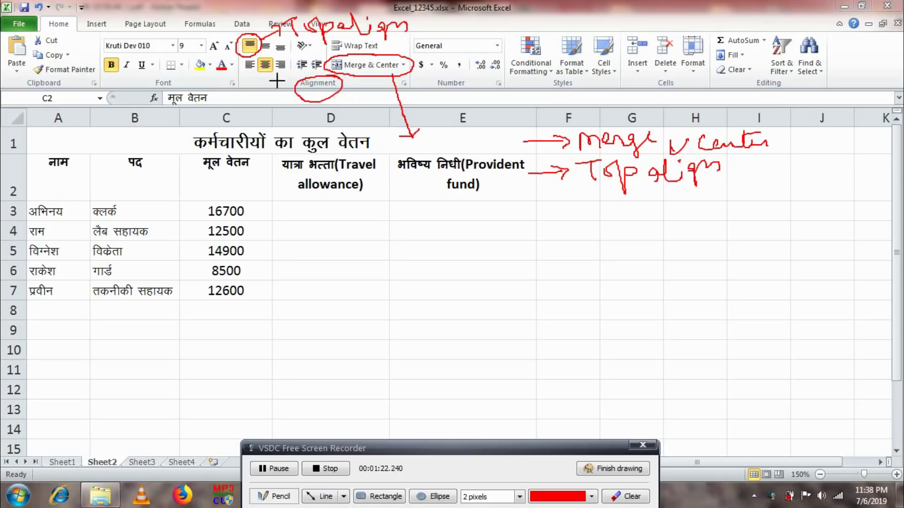
mouse_move(263, 73)
mouse_down()
mouse_move(266, 53)
mouse_move(268, 94)
mouse_move(240, 105)
mouse_move(266, 89)
mouse_move(271, 113)
mouse_move(310, 106)
mouse_up()
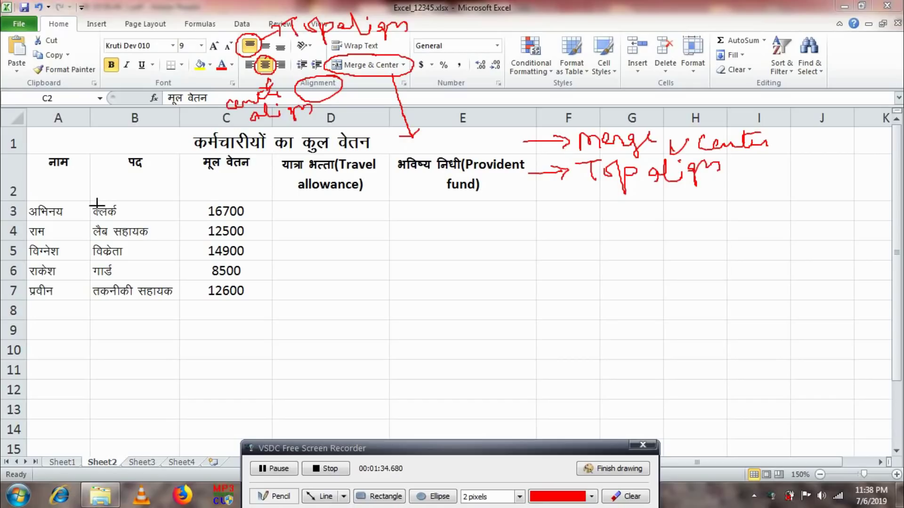
Bracket the name and post columns in red, circle Align Text Left, and write 'left align'
mouse_move(69, 199)
mouse_down()
mouse_move(80, 210)
mouse_move(72, 319)
mouse_up()
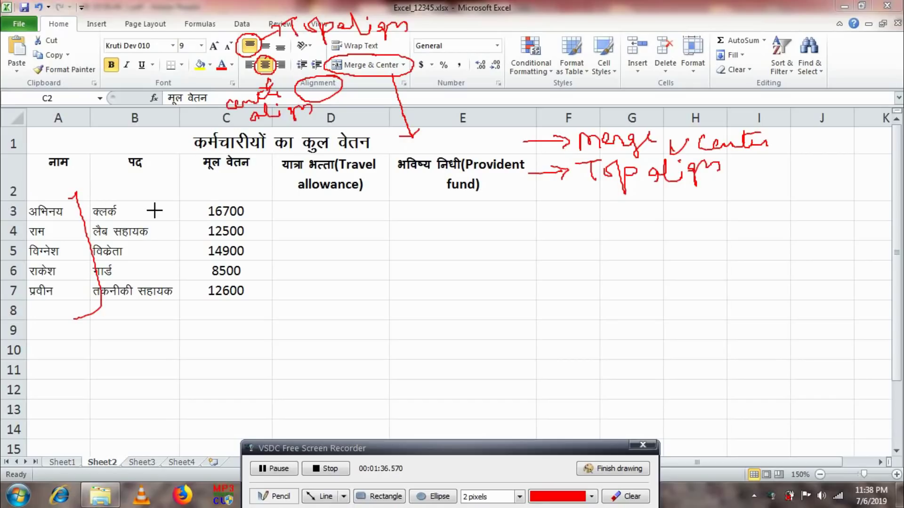
mouse_move(145, 189)
mouse_down()
mouse_move(179, 202)
mouse_move(179, 315)
mouse_move(154, 325)
mouse_up()
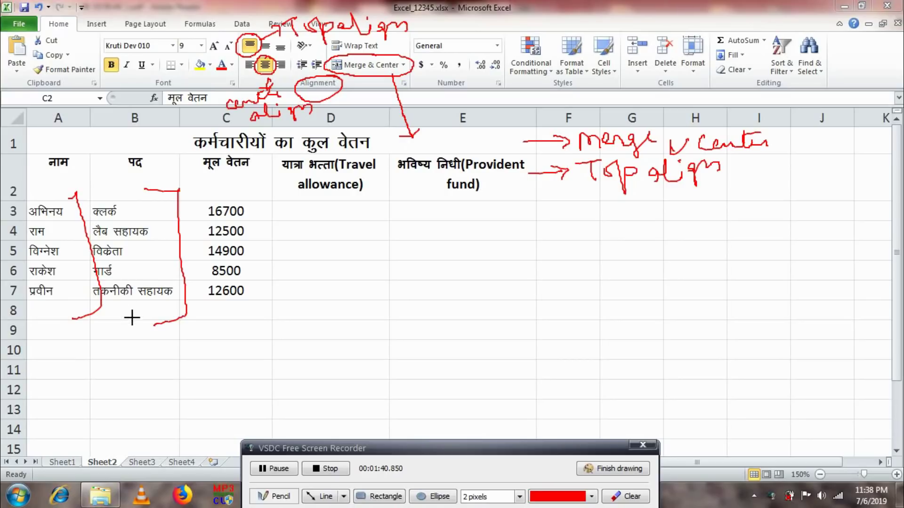
mouse_move(109, 326)
mouse_down()
mouse_move(133, 358)
mouse_move(182, 319)
mouse_move(236, 342)
mouse_move(283, 314)
mouse_move(285, 321)
mouse_up()
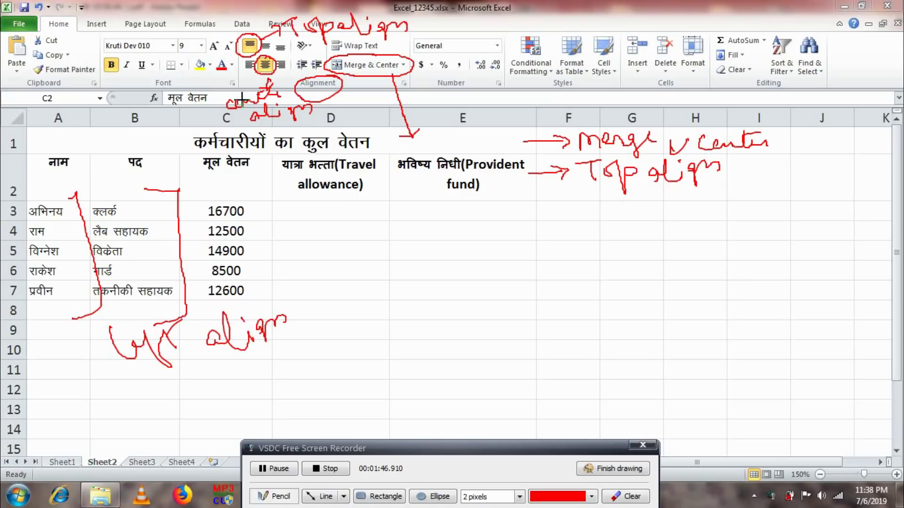
mouse_move(252, 56)
mouse_down()
mouse_move(255, 70)
mouse_move(213, 80)
mouse_up()
mouse_move(139, 82)
mouse_down()
mouse_move(146, 96)
mouse_move(175, 66)
mouse_move(186, 69)
mouse_move(166, 124)
mouse_move(214, 81)
mouse_up()
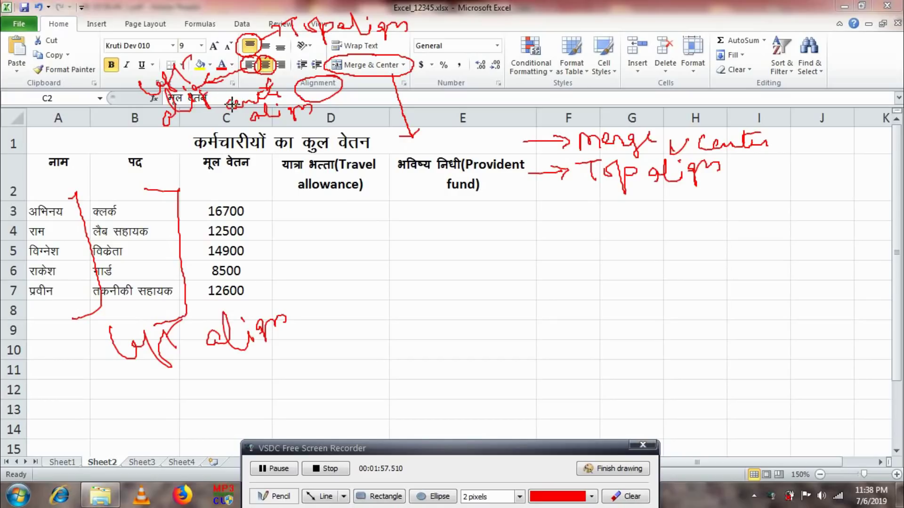
Bracket the basic salary figures and write 'Centre align' beside them
mouse_move(250, 202)
mouse_down()
mouse_move(262, 195)
mouse_move(258, 311)
mouse_up()
mouse_move(298, 230)
mouse_down()
mouse_move(325, 245)
mouse_move(354, 220)
mouse_move(365, 225)
mouse_up()
mouse_move(332, 275)
mouse_down()
mouse_move(330, 284)
mouse_move(369, 254)
mouse_move(399, 250)
mouse_up()
click(374, 244)
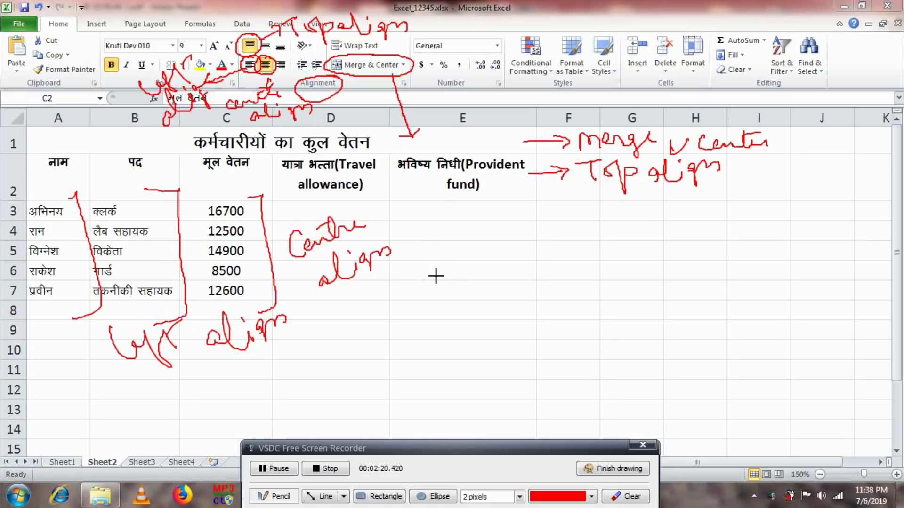
Handwrite 'Correct formatting must' in red in column E, with a further note beneath
mouse_move(450, 260)
mouse_down()
mouse_move(449, 280)
mouse_move(460, 290)
mouse_move(484, 264)
mouse_move(528, 256)
mouse_move(546, 240)
mouse_move(540, 224)
mouse_move(571, 235)
mouse_move(592, 282)
mouse_up()
mouse_move(490, 314)
mouse_down()
mouse_move(521, 310)
mouse_move(560, 275)
mouse_up()
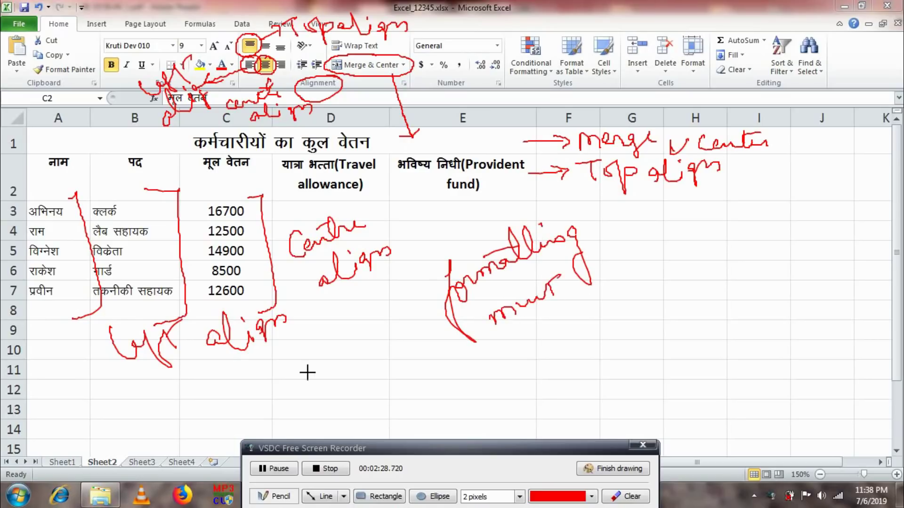
mouse_move(345, 326)
mouse_down()
mouse_move(365, 335)
mouse_move(395, 325)
mouse_move(432, 281)
mouse_up()
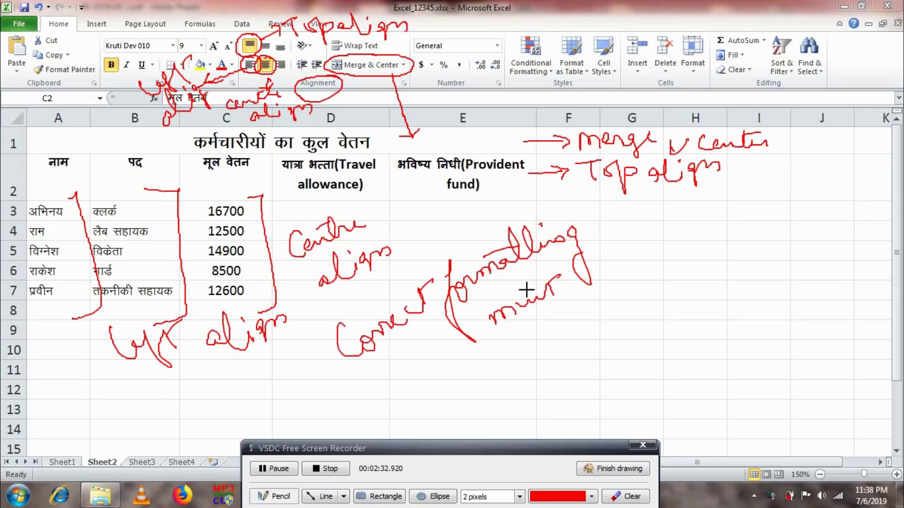
drag(500, 347, 531, 386)
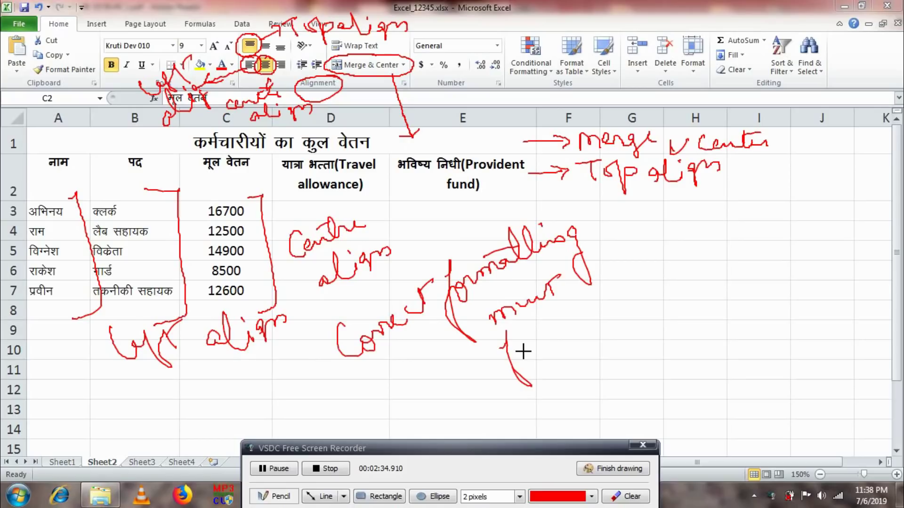
drag(509, 348, 650, 292)
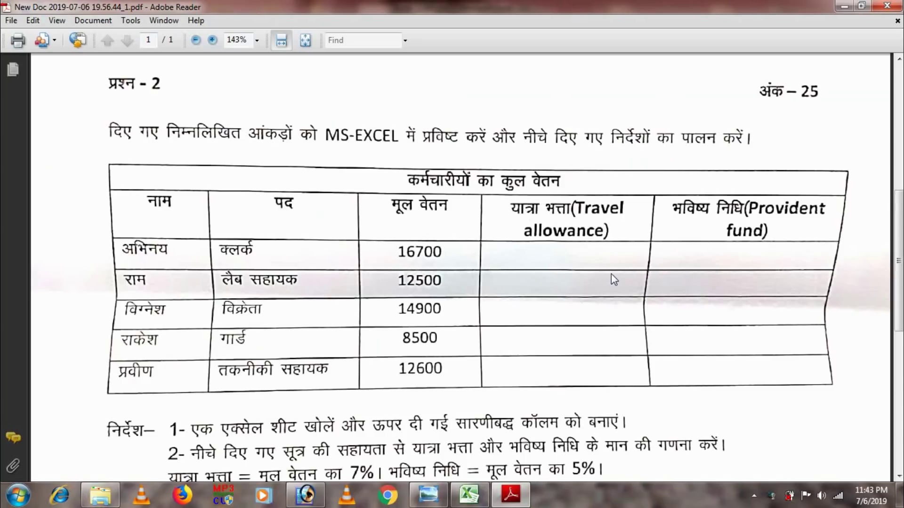
Scroll the PDF to the 7% and 5% allowance instructions, then go back to Excel
drag(898, 225, 898, 246)
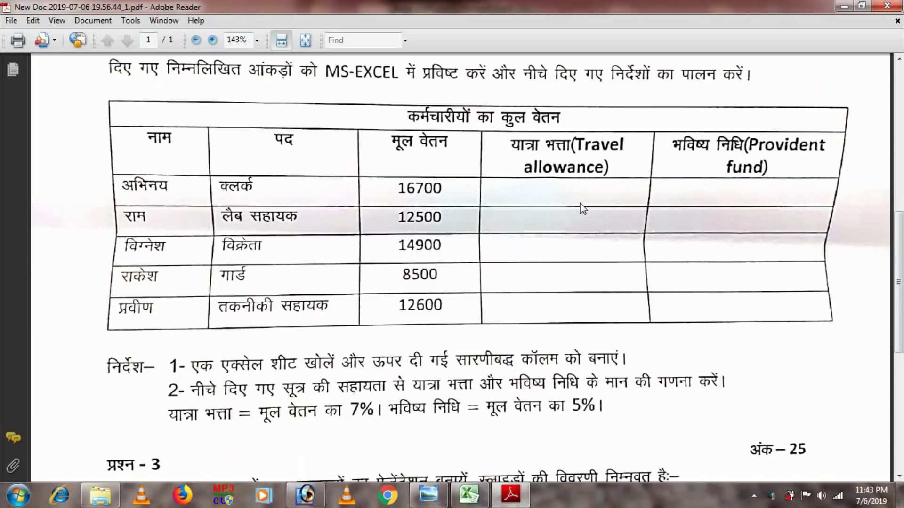
click(469, 496)
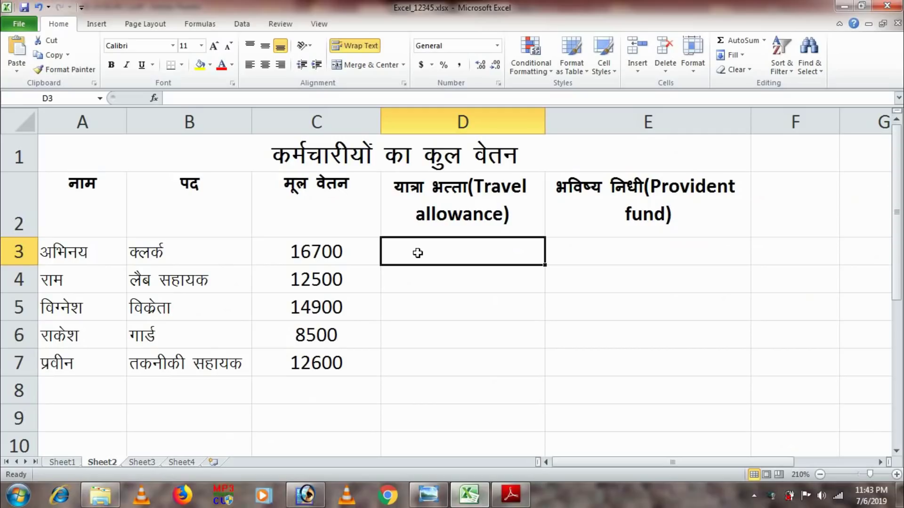
Enter =7%*C3 in D3 and fill it down to D7 for the travel allowance
text(=)
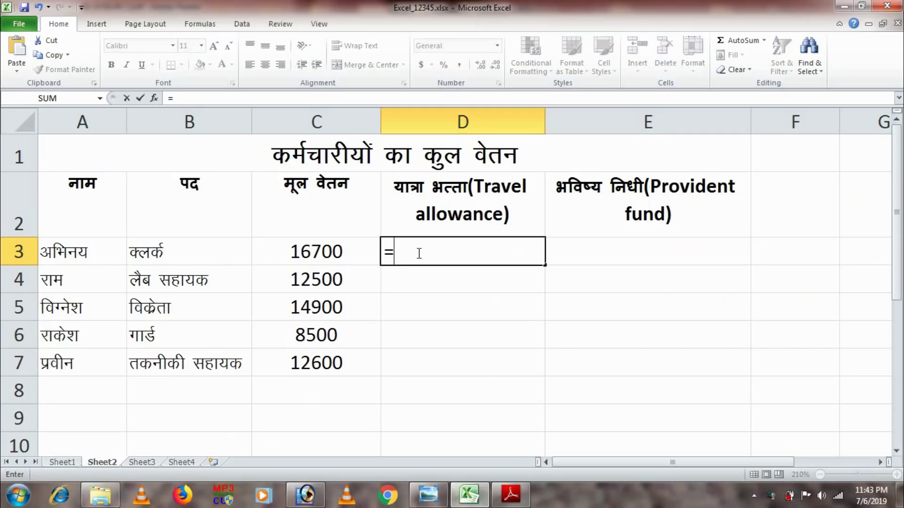
text(7)
text(%)
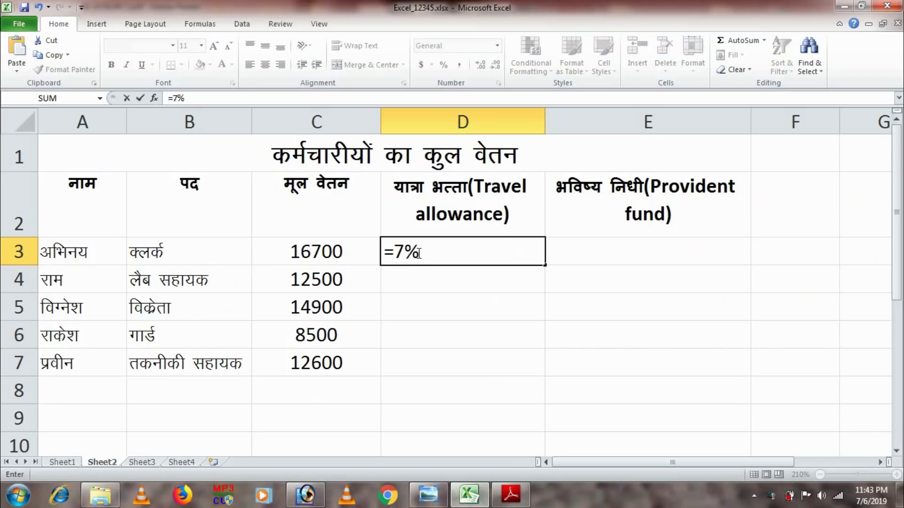
text(*)
click(308, 254)
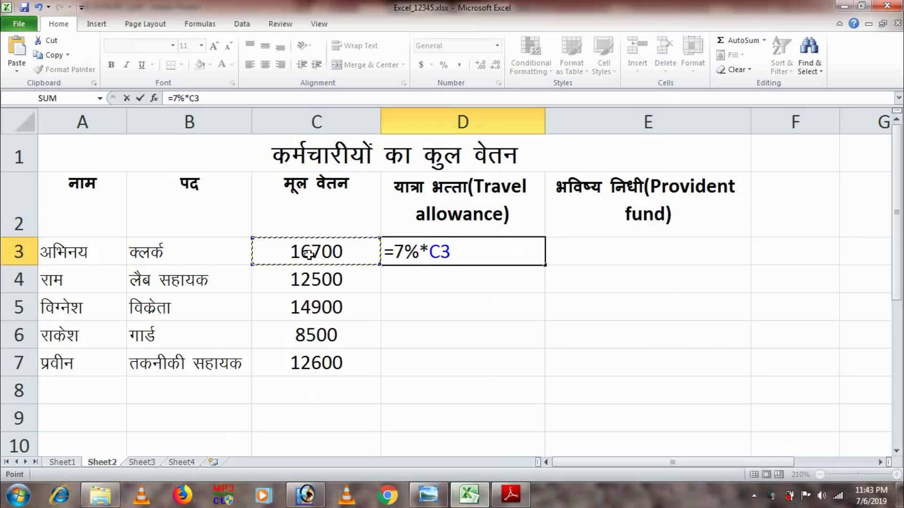
key(Return)
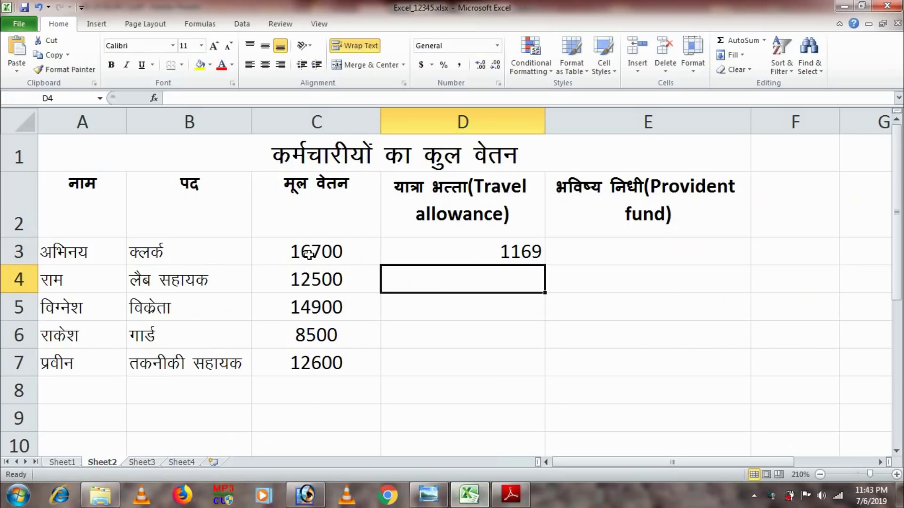
click(512, 250)
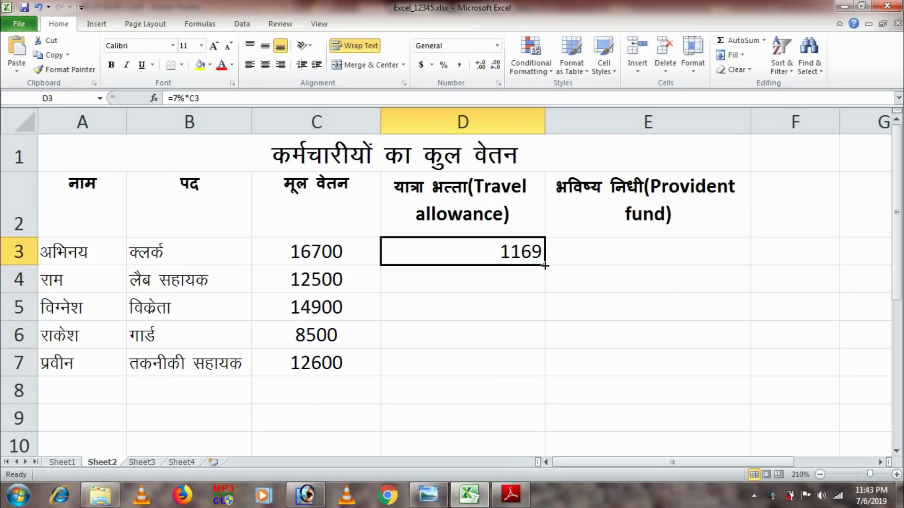
drag(544, 266, 545, 366)
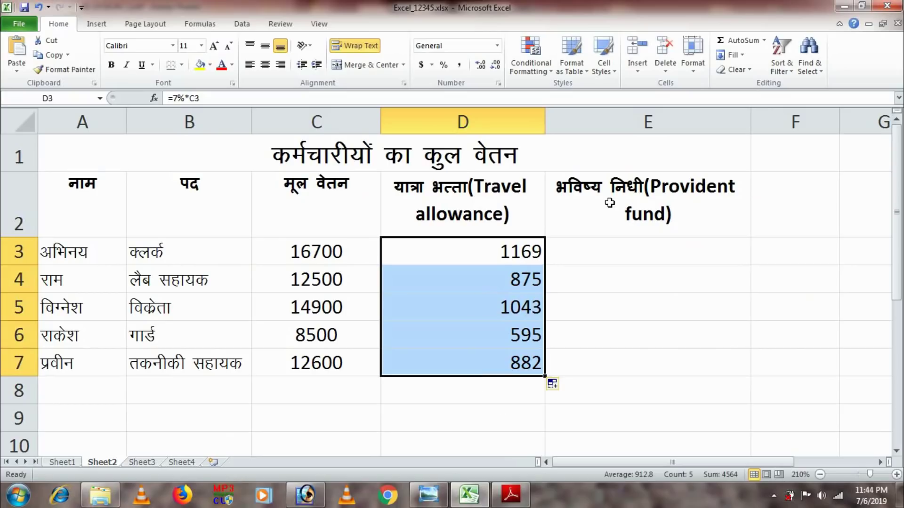
click(515, 496)
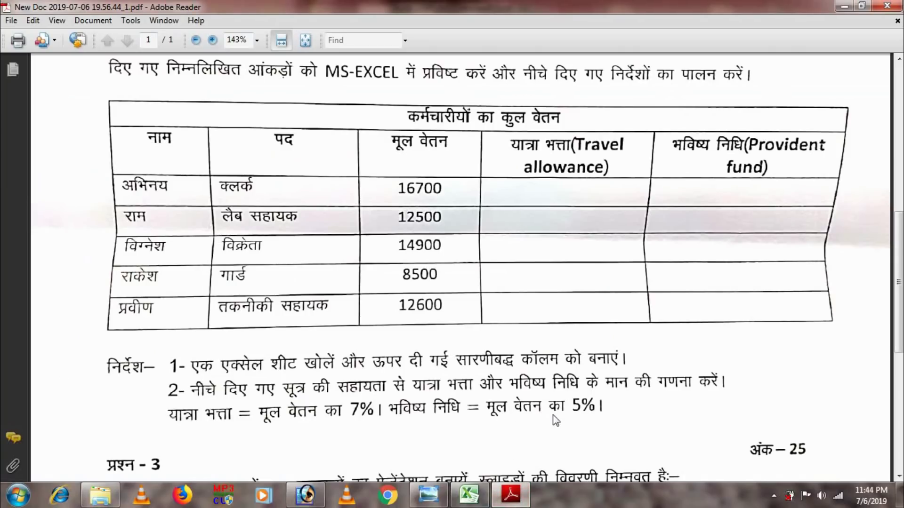
Enter =5%*C3 in E3 and fill it down to E7 for the provident fund
click(468, 494)
click(582, 261)
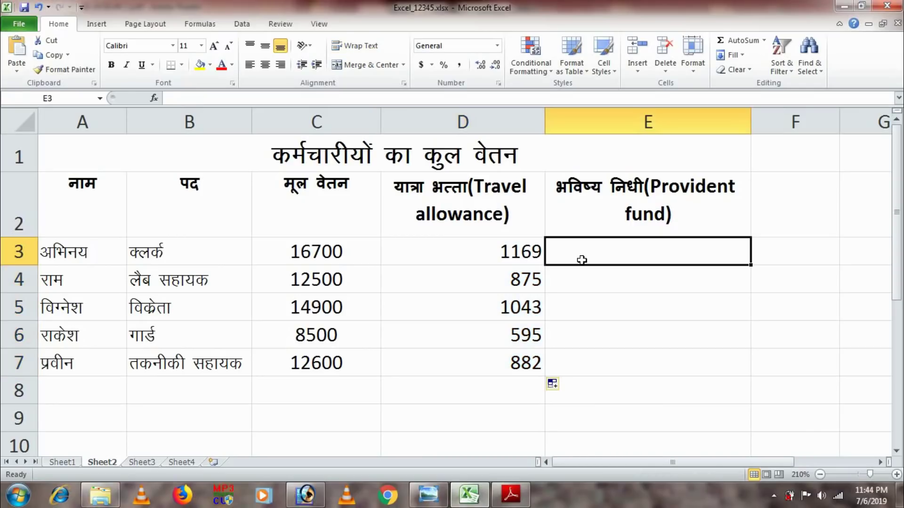
text(=5%)
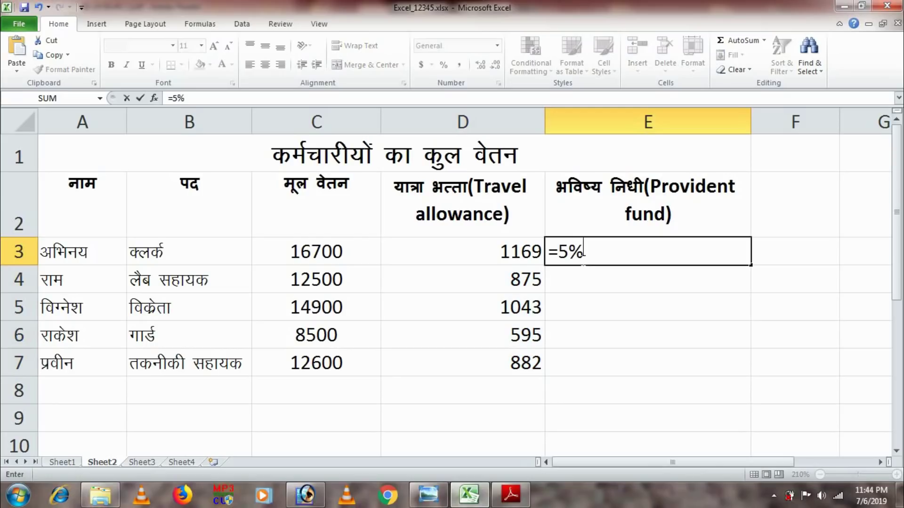
text(*)
click(331, 251)
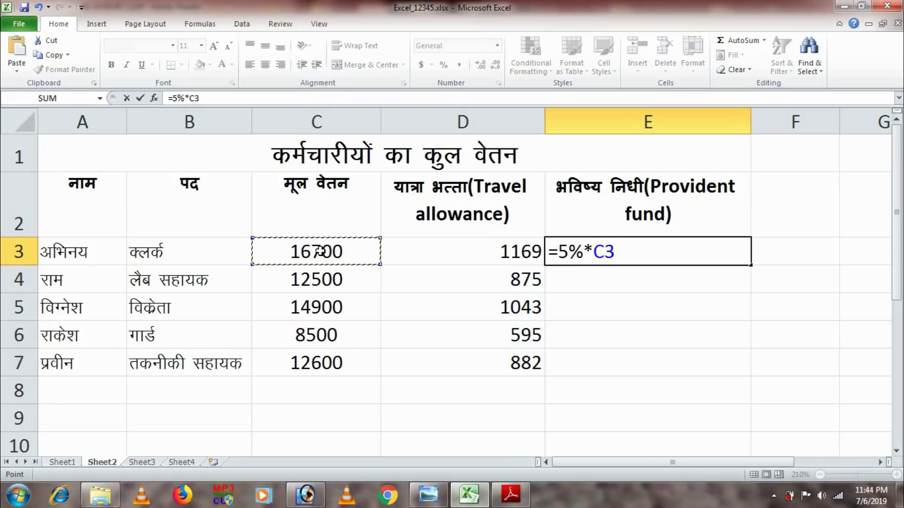
key(Return)
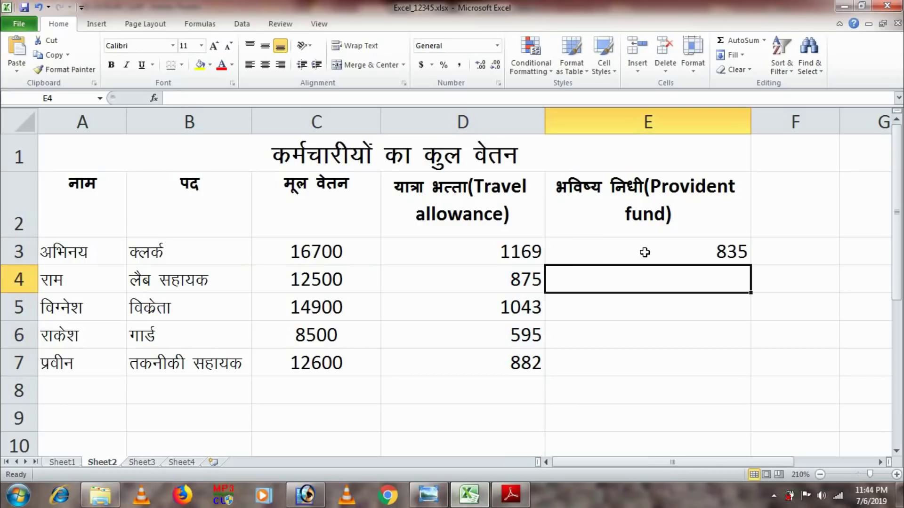
click(646, 252)
drag(751, 264, 748, 369)
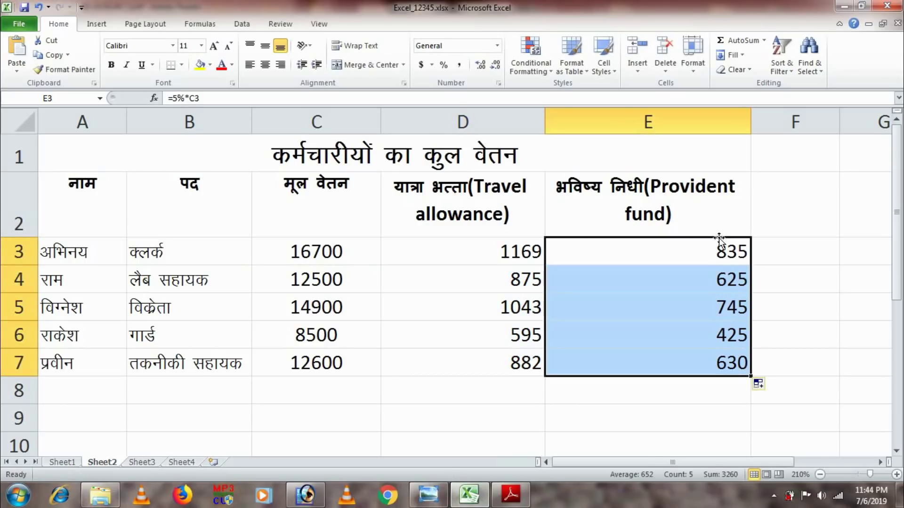
click(630, 396)
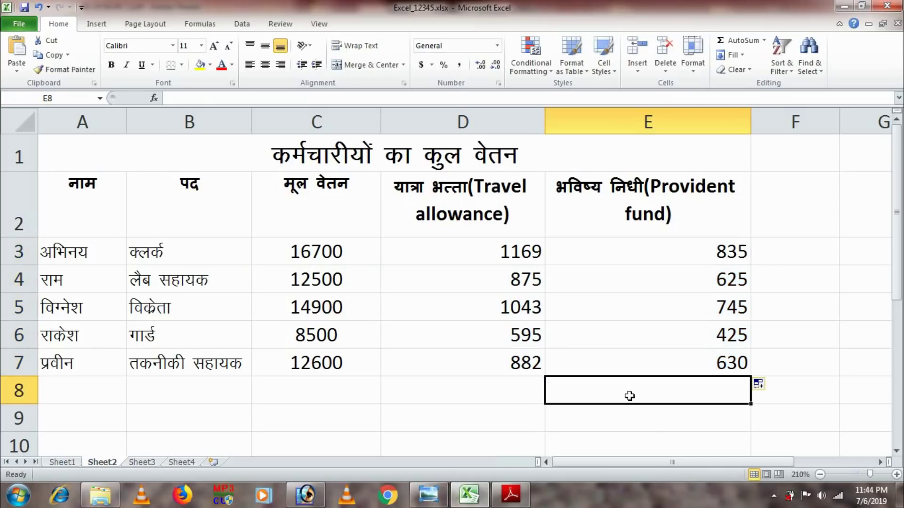
Save the workbook and turn on freehand screen drawing
click(24, 7)
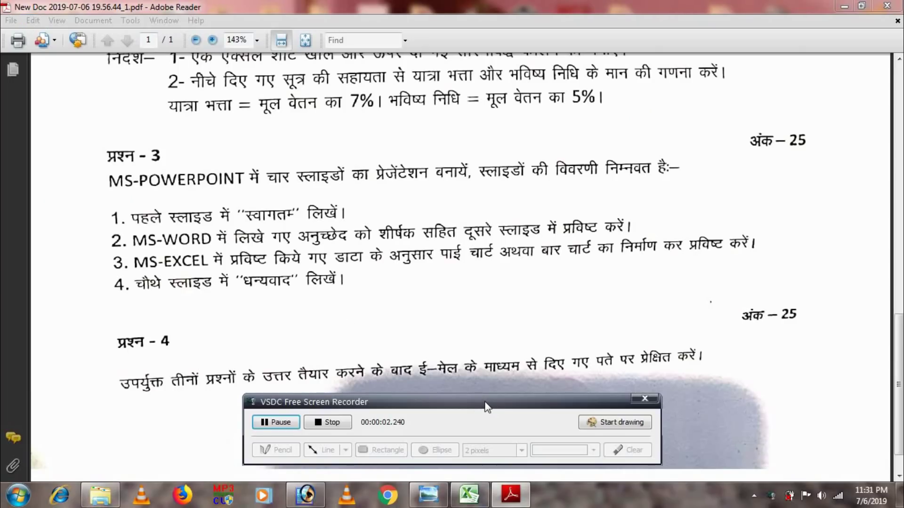
drag(487, 407, 495, 457)
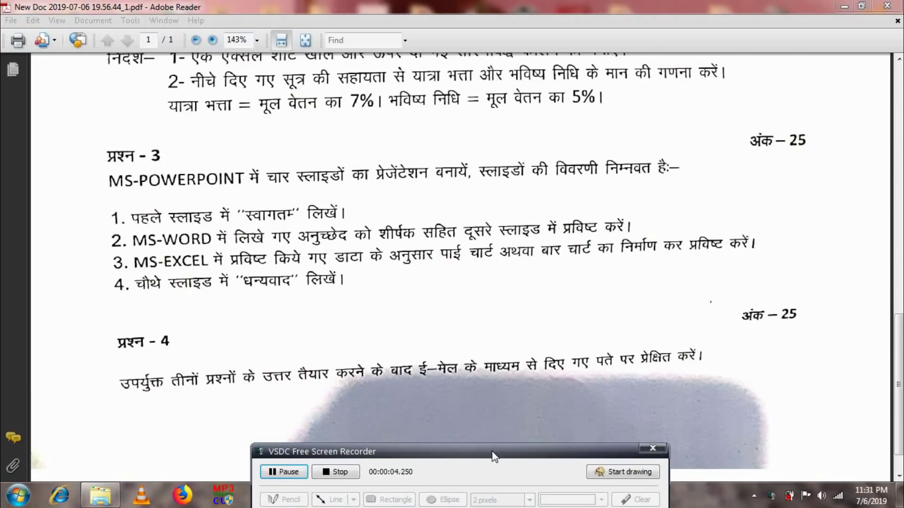
click(611, 472)
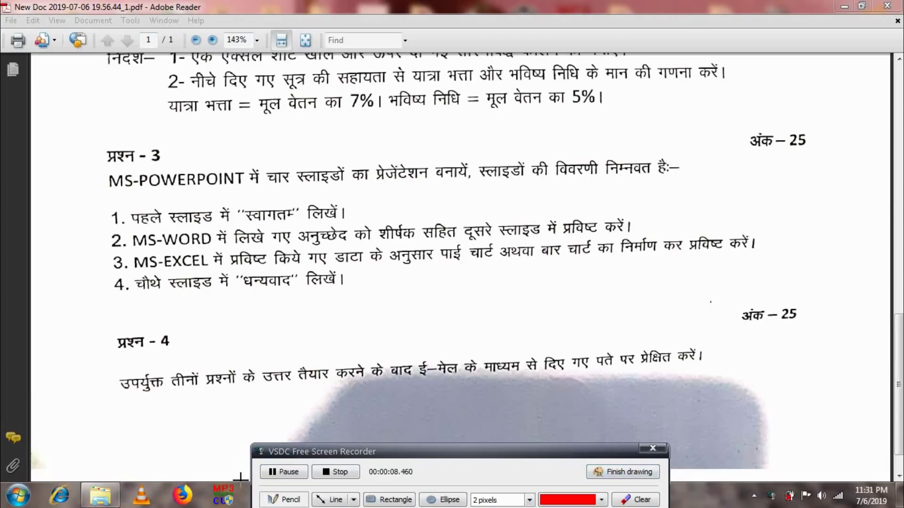
click(292, 500)
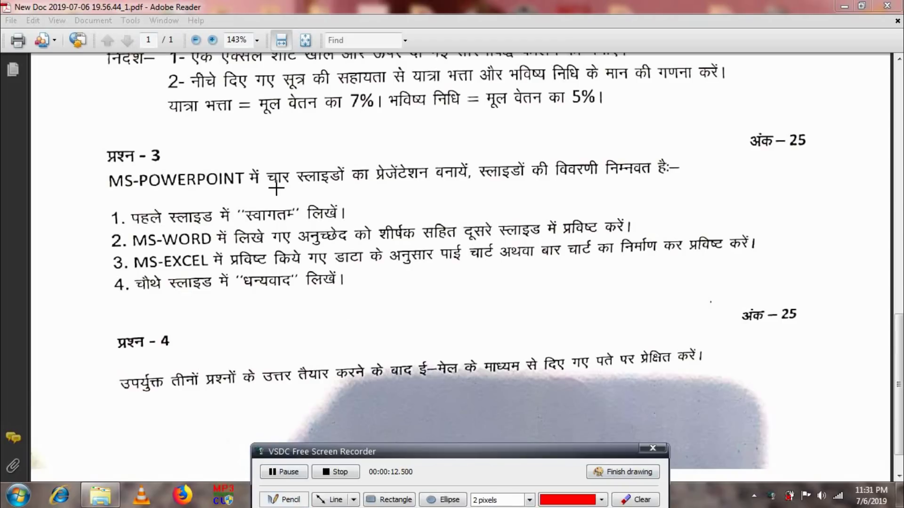
Underline चार and स्वागतम, tick item 1, and arrow a note about the half letter
drag(270, 190, 294, 189)
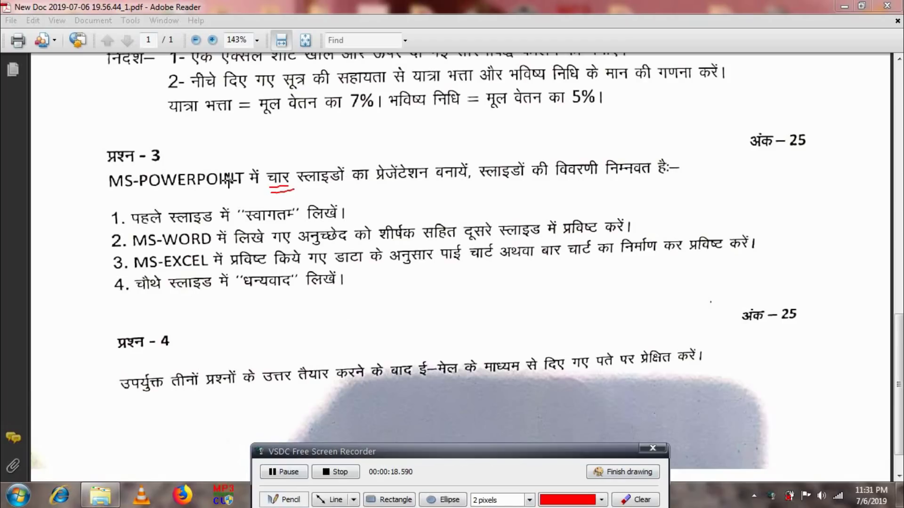
drag(104, 219, 127, 201)
drag(245, 226, 285, 221)
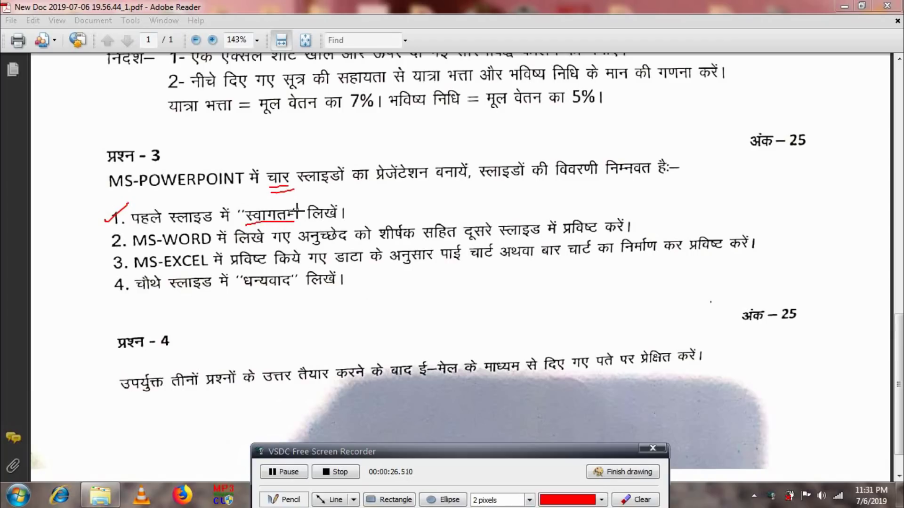
mouse_move(292, 206)
mouse_down()
mouse_move(331, 192)
mouse_move(392, 210)
mouse_move(435, 193)
mouse_move(454, 200)
mouse_up()
mouse_move(398, 186)
mouse_down()
mouse_move(471, 182)
mouse_move(492, 198)
mouse_move(480, 188)
mouse_move(501, 181)
mouse_move(470, 188)
mouse_move(509, 186)
mouse_up()
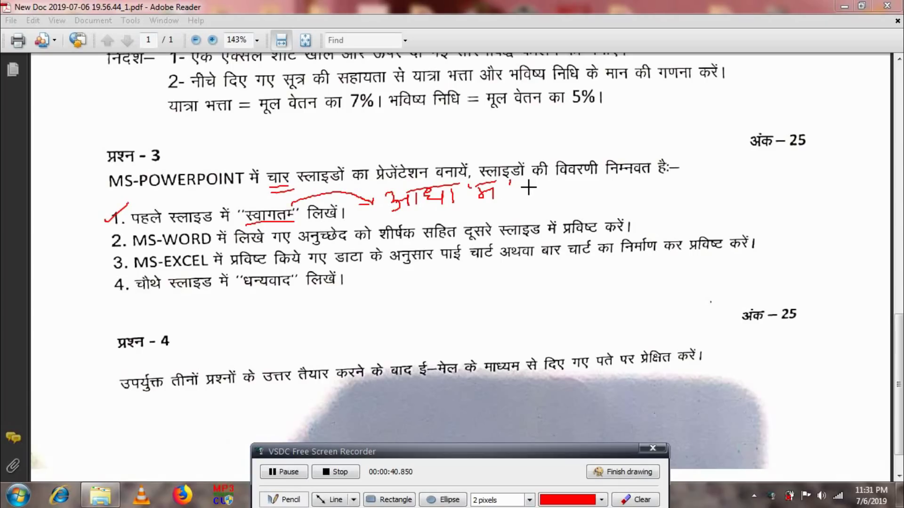
drag(522, 187, 544, 191)
drag(542, 203, 584, 195)
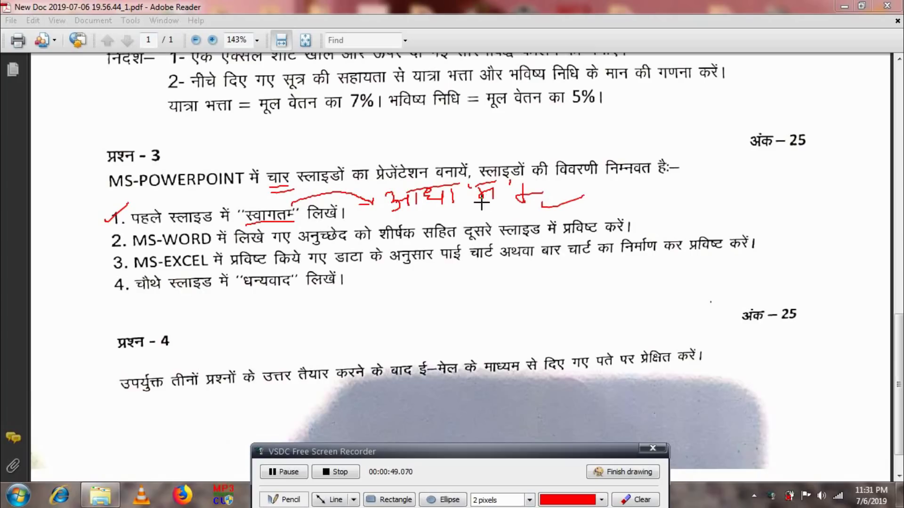
drag(493, 203, 486, 208)
Underline धन्यवाद, पाई चार्ट and बार चार्ट, tick items 2–4, and circle अथवा with a 1
drag(245, 294, 290, 287)
drag(104, 241, 123, 230)
drag(113, 264, 132, 253)
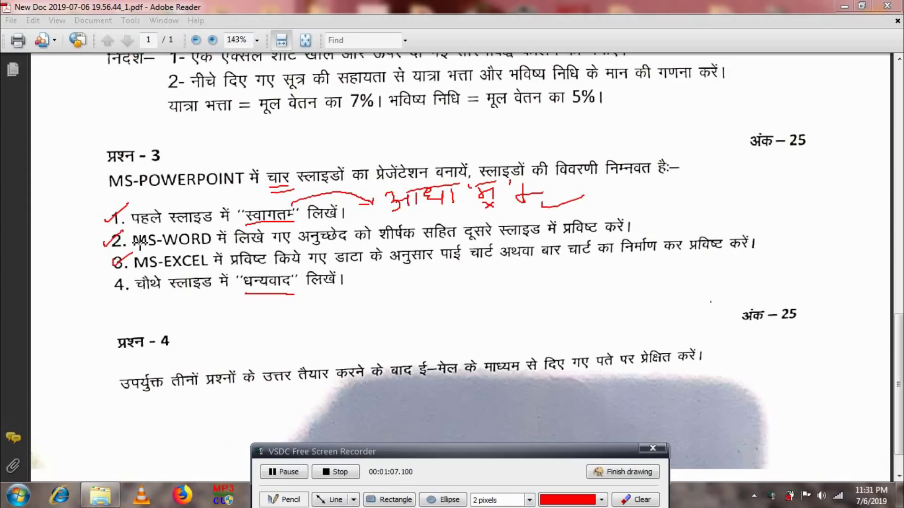
drag(110, 285, 127, 278)
drag(447, 265, 484, 261)
drag(552, 262, 592, 261)
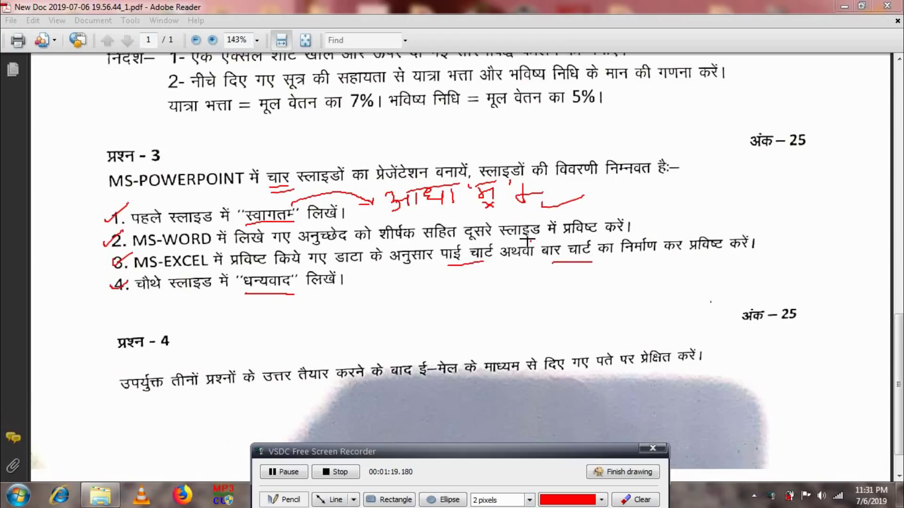
drag(498, 245, 539, 252)
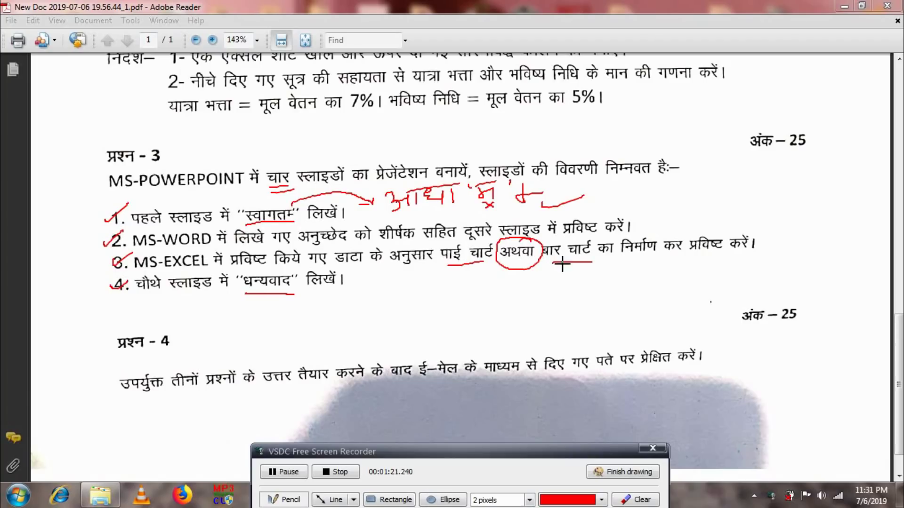
mouse_move(514, 290)
mouse_down()
mouse_move(514, 308)
mouse_move(513, 290)
mouse_up()
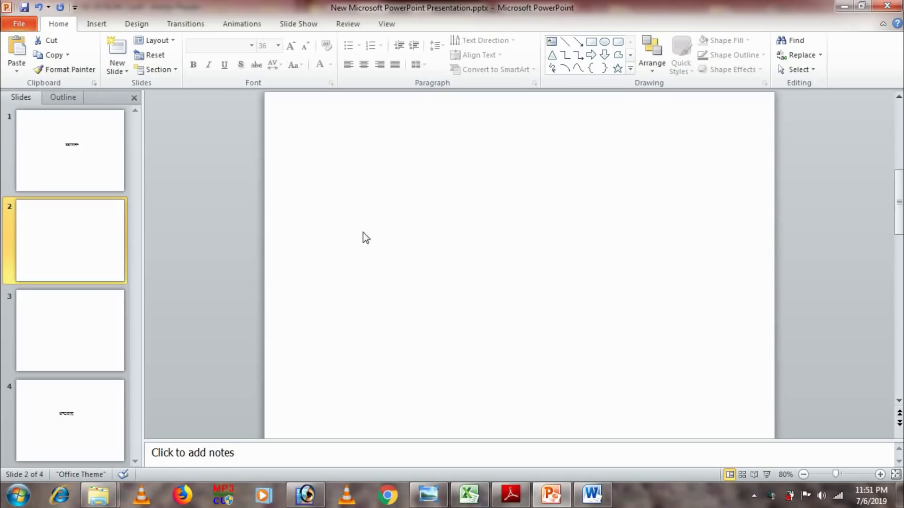
Recheck the exam PDF, then open Insert > Object on blank slide 2
click(517, 497)
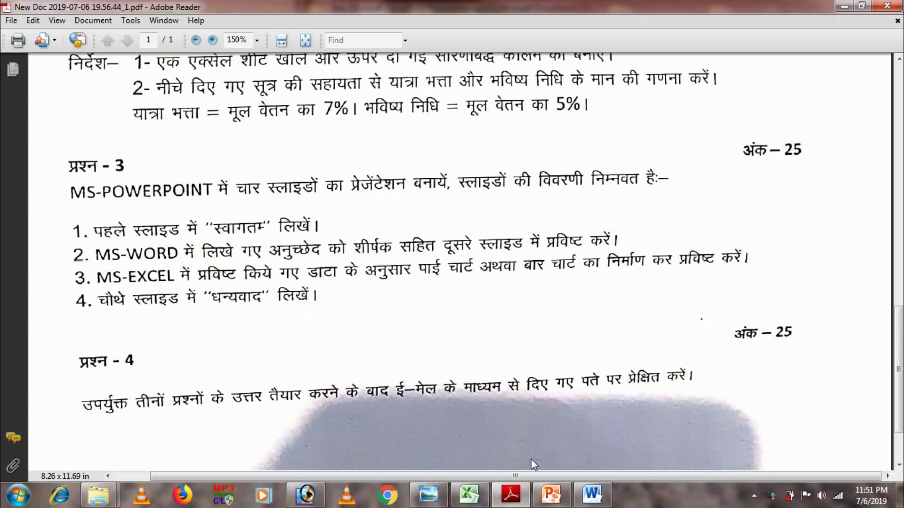
click(550, 498)
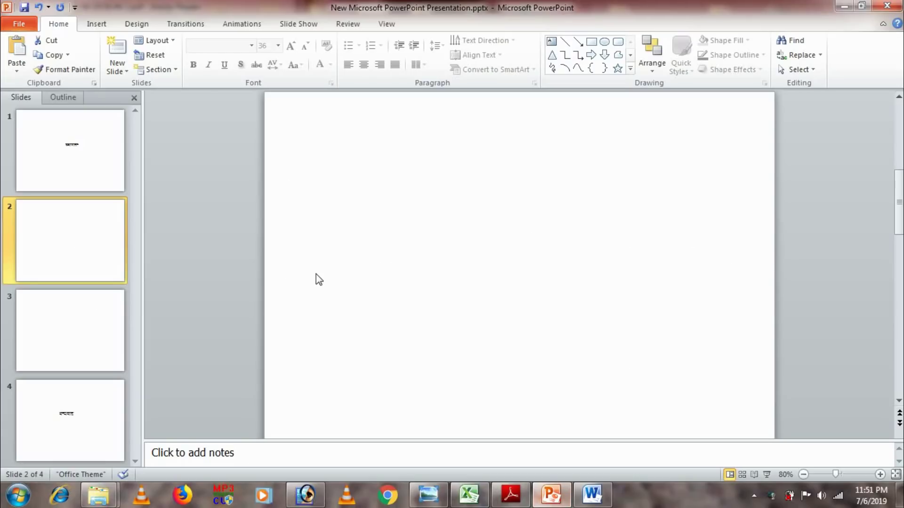
click(100, 26)
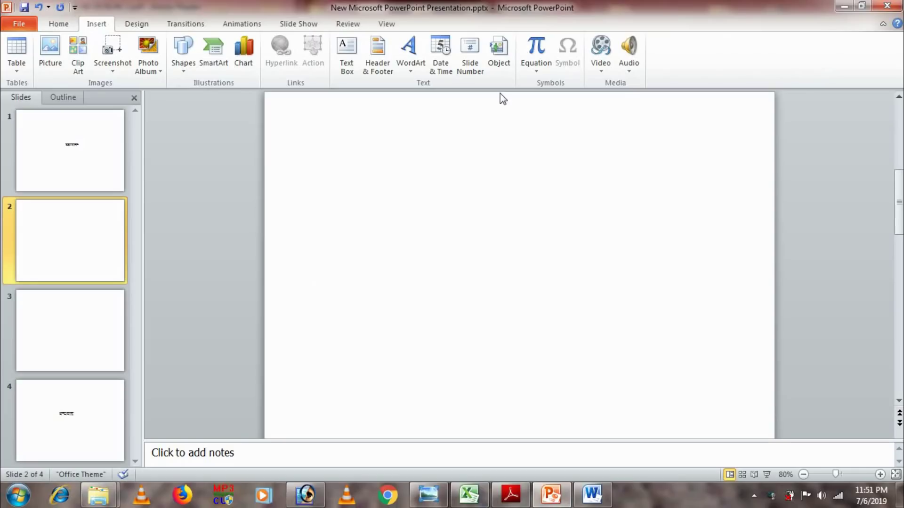
click(499, 55)
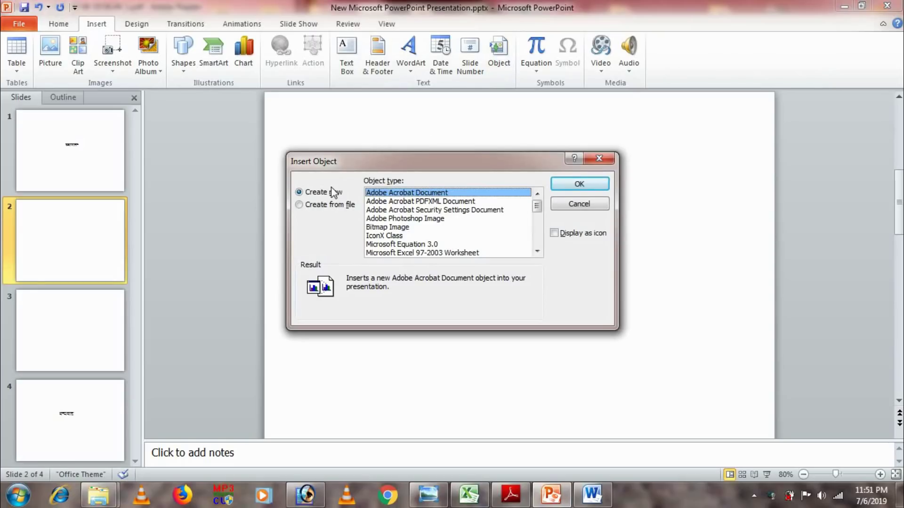
Embed the project folder's Word .docx with the आत्म सम्मान passage on slide 2 via Create from file
click(330, 206)
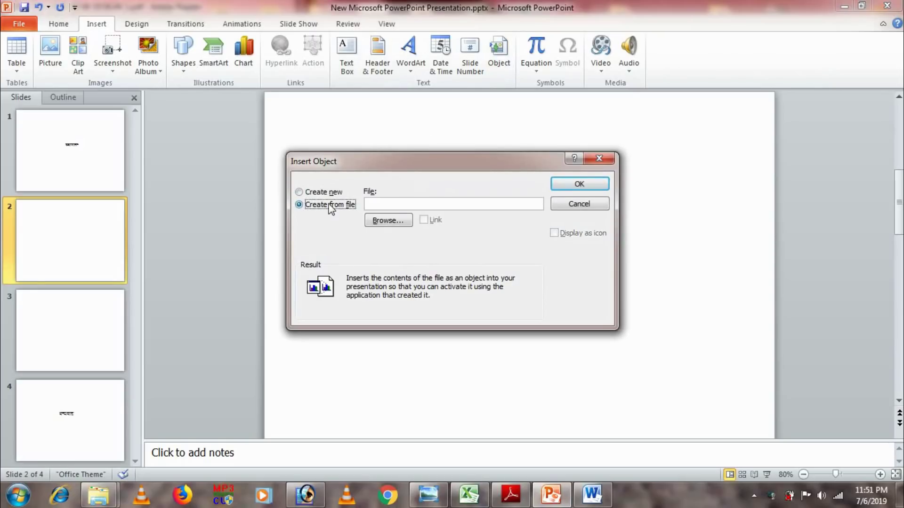
click(386, 221)
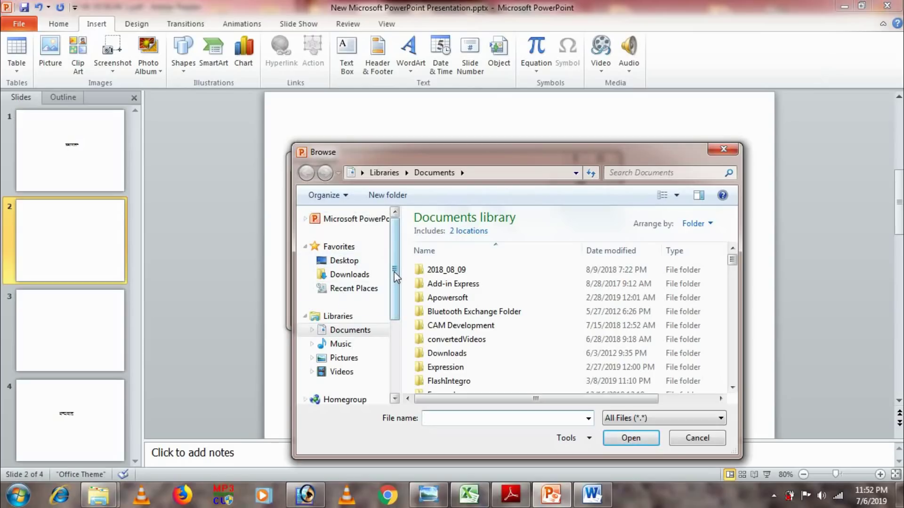
drag(394, 272, 388, 337)
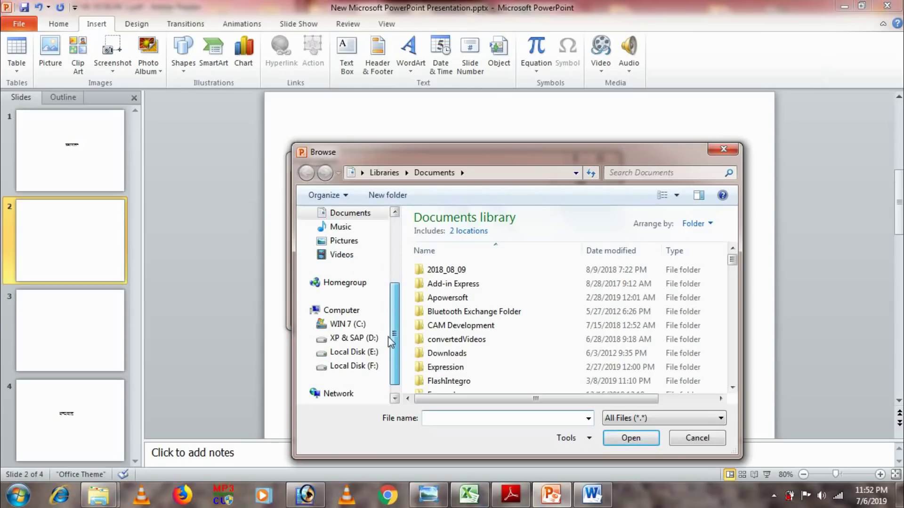
mouse_move(352, 338)
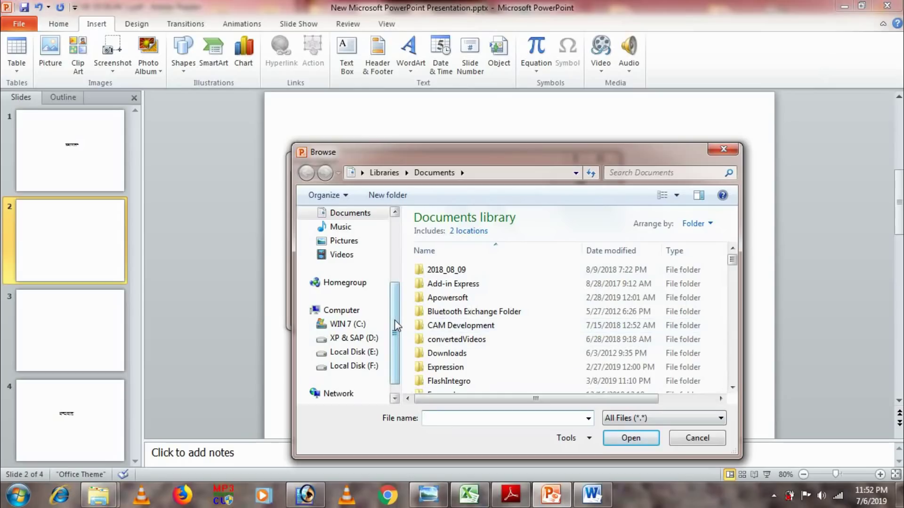
drag(395, 320, 397, 224)
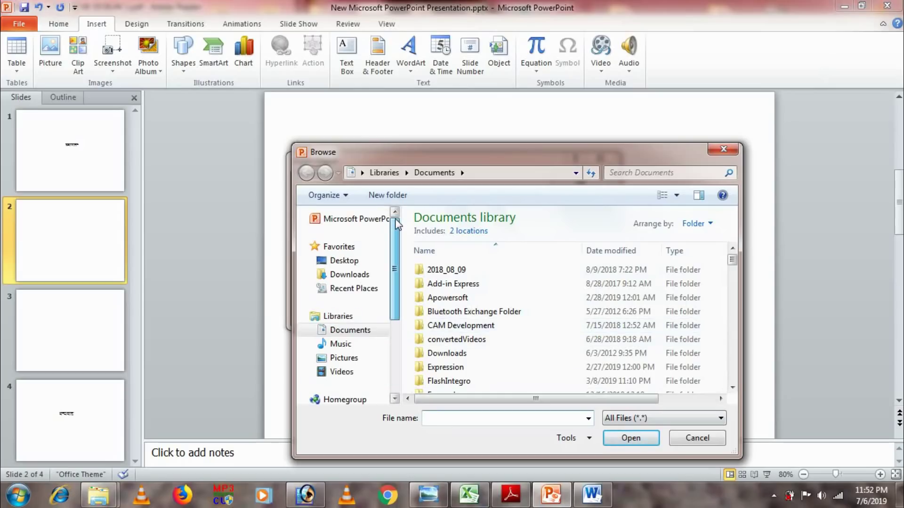
click(353, 263)
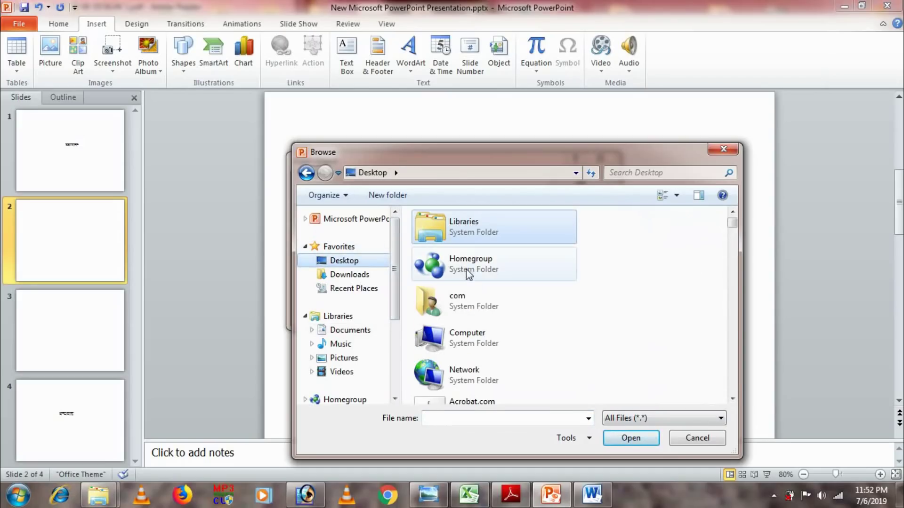
click(467, 270)
key(r)
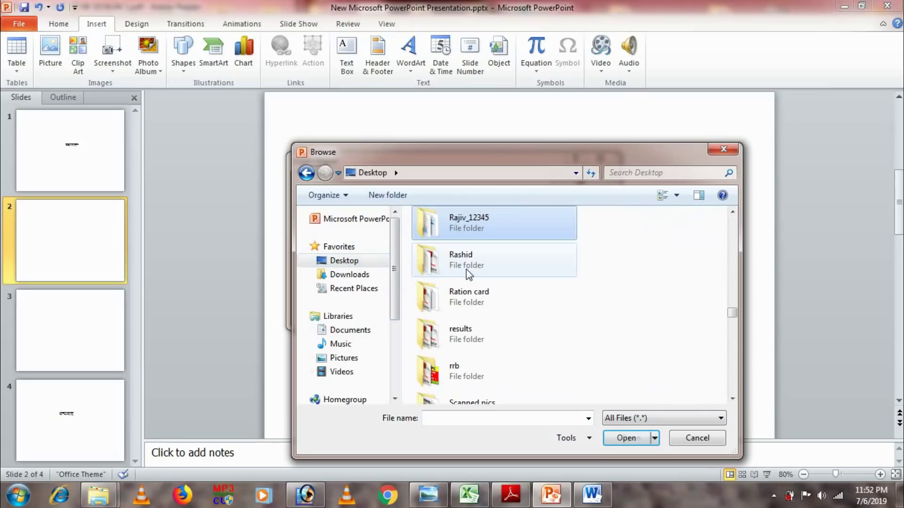
key(Return)
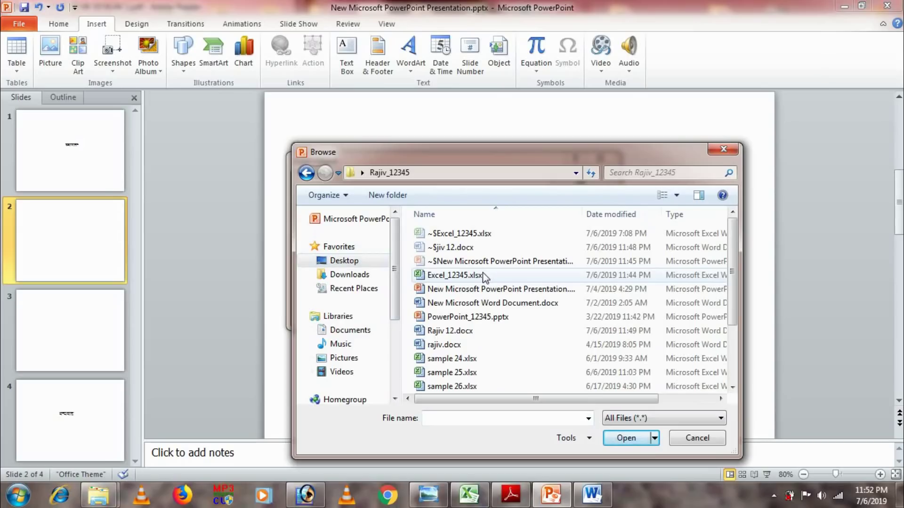
click(451, 332)
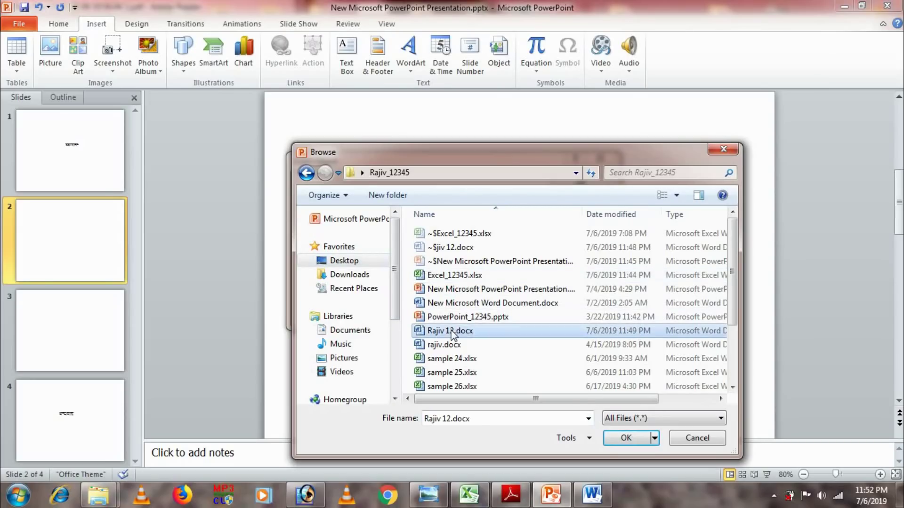
click(626, 438)
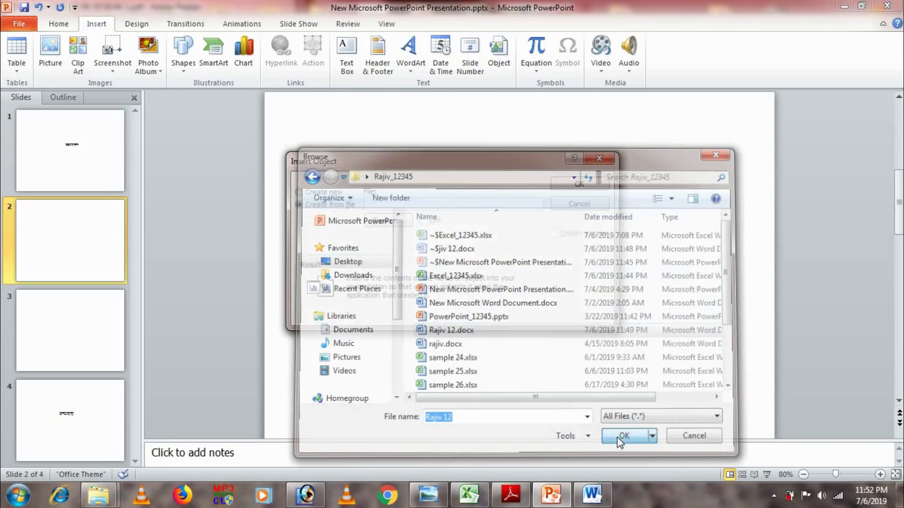
click(567, 184)
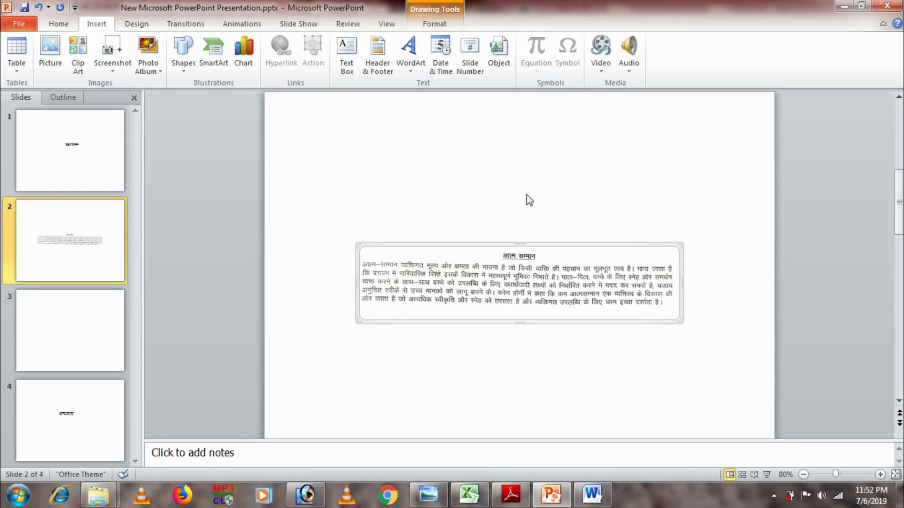
Deselect the embedded object, select blank slide 3, and bring back the exam PDF
click(567, 151)
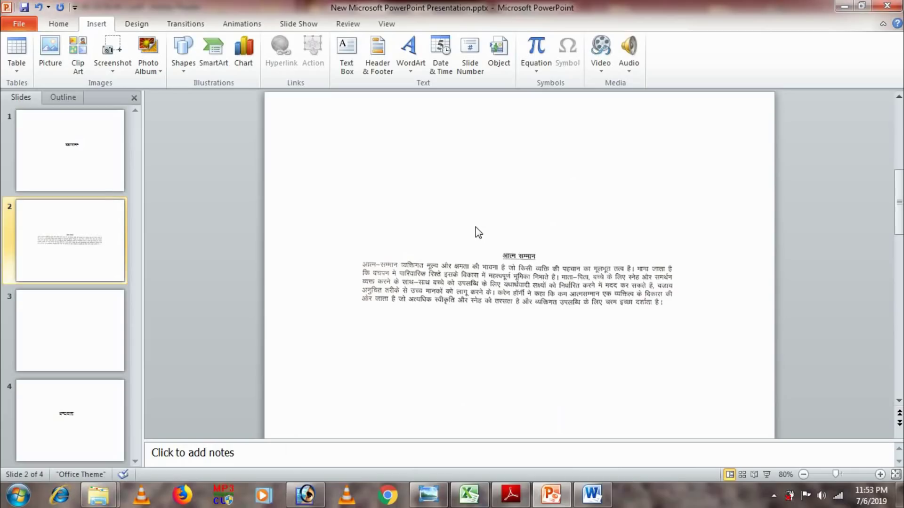
click(79, 315)
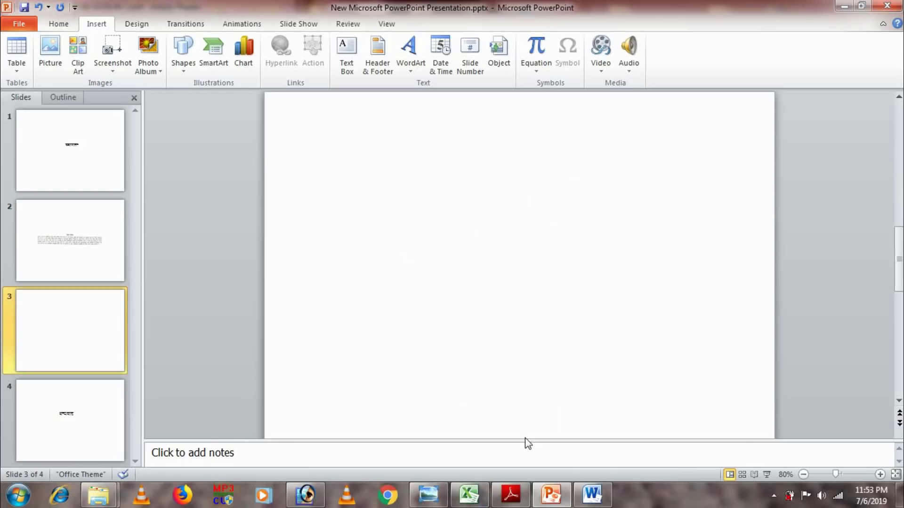
click(515, 491)
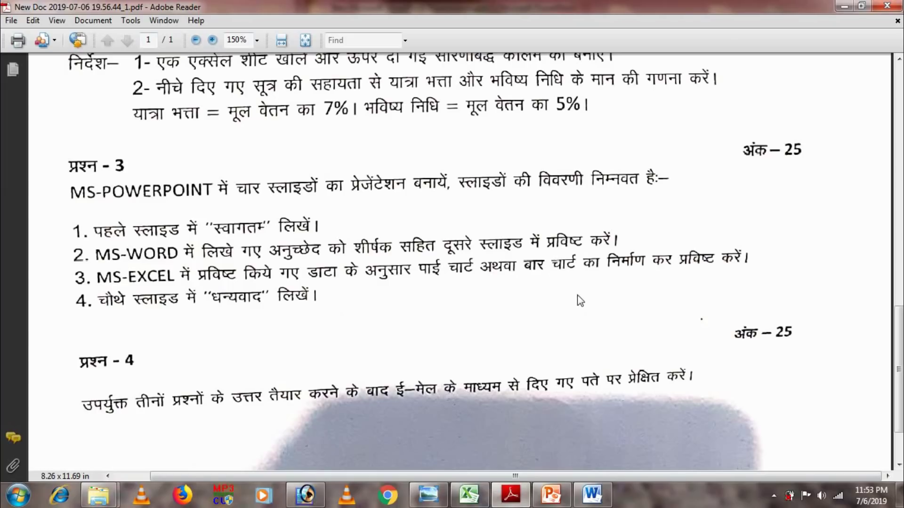
In the salary spreadsheet, select A2:E7, from the header row through the last employee
click(467, 496)
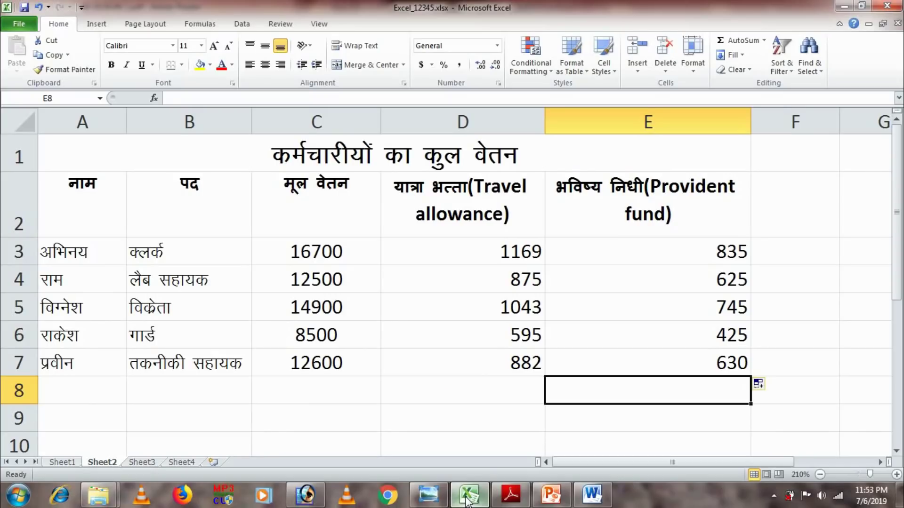
click(819, 475)
click(820, 474)
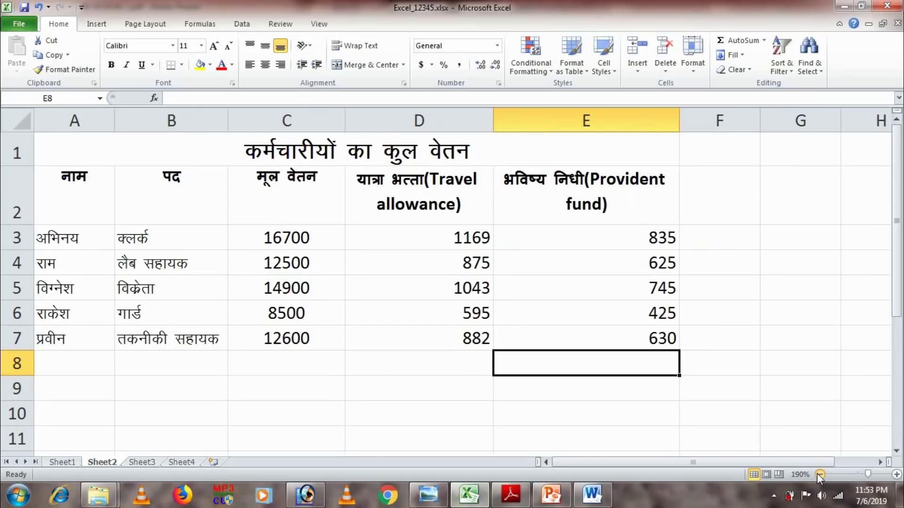
click(819, 475)
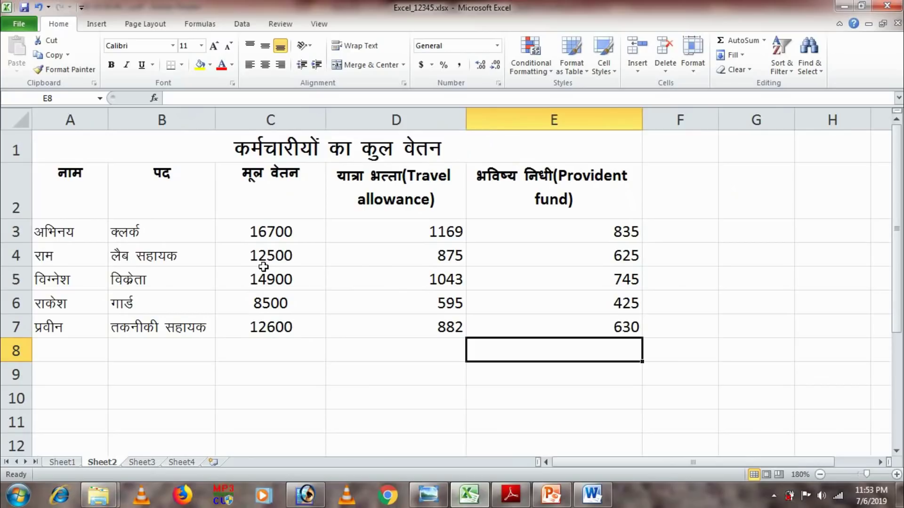
click(81, 190)
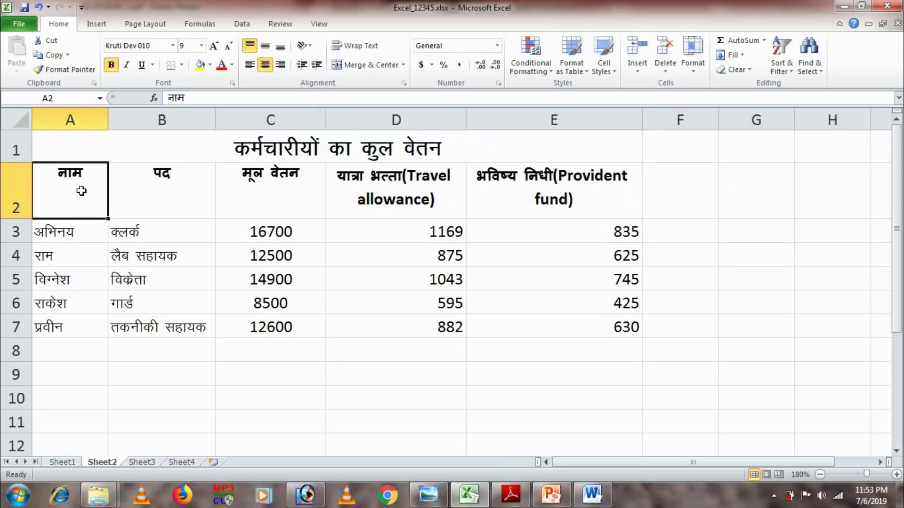
key(shift+Right)
key(shift+Right)
key(shift+Right)
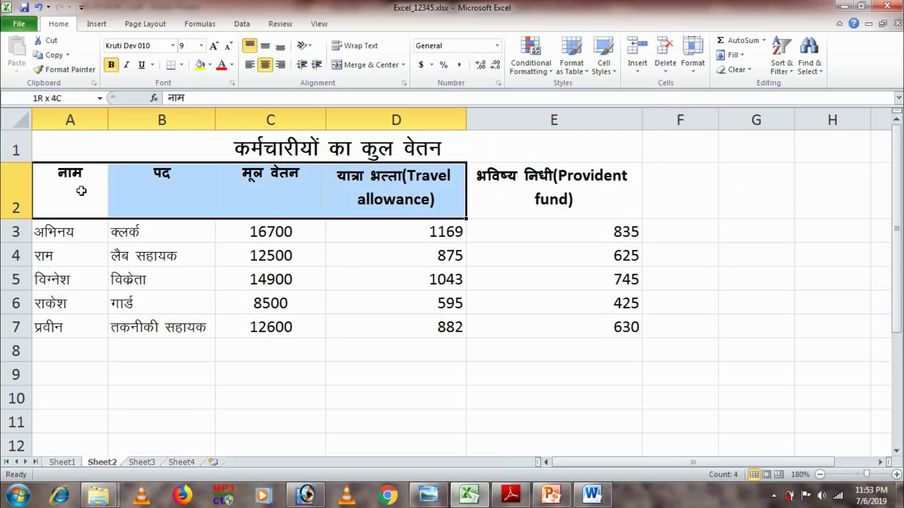
key(shift+Right)
key(shift+Down)
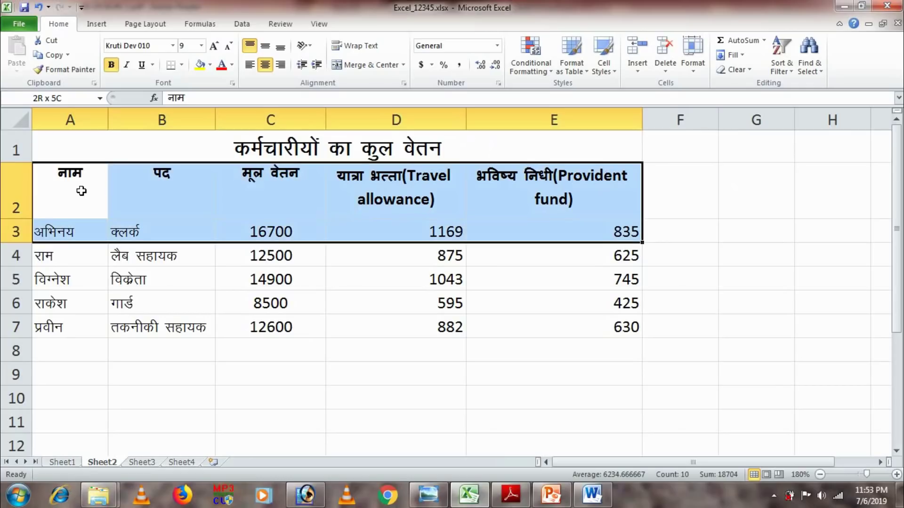
key(shift+Down)
key(shift+Down)
key(shift+Down)
key(shift+Down)
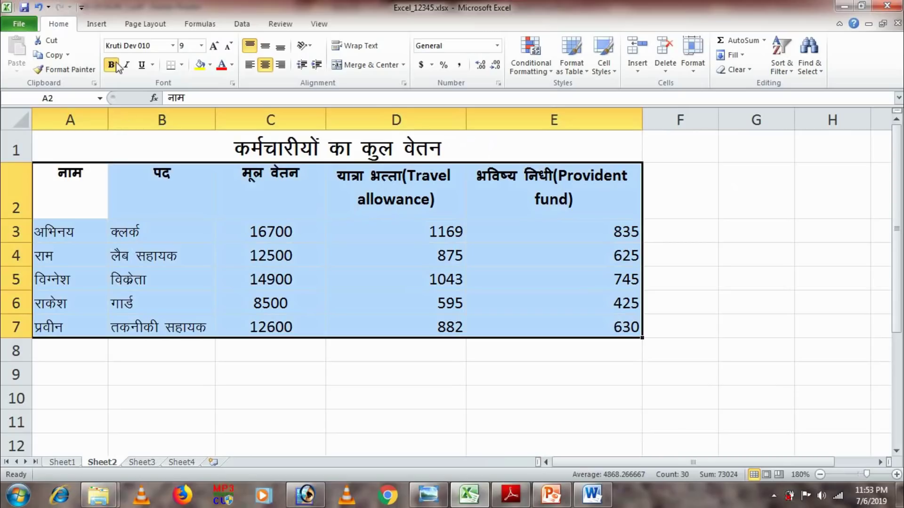
Insert a clustered bar chart of the selected salary table
click(97, 25)
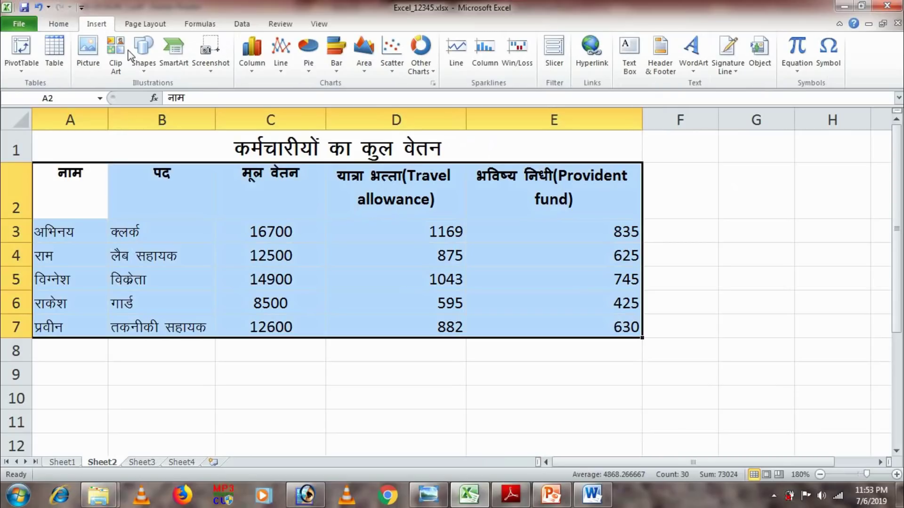
click(338, 55)
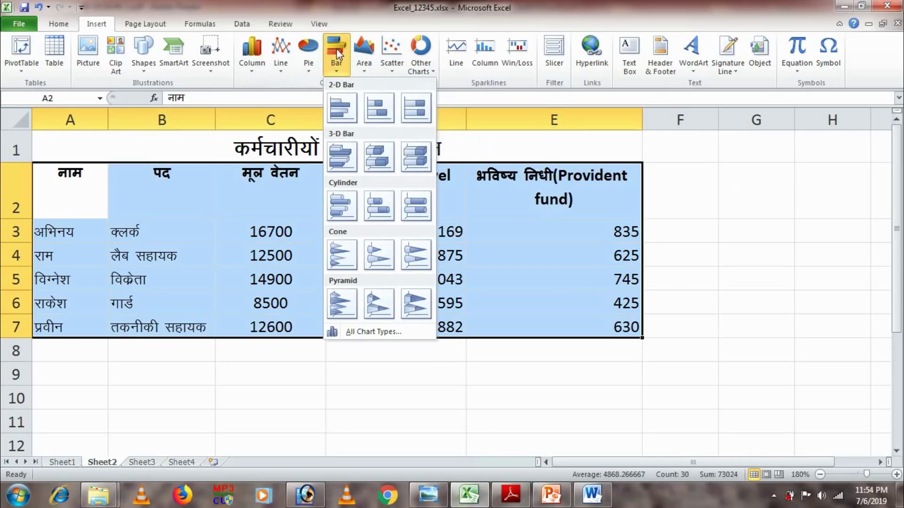
click(341, 106)
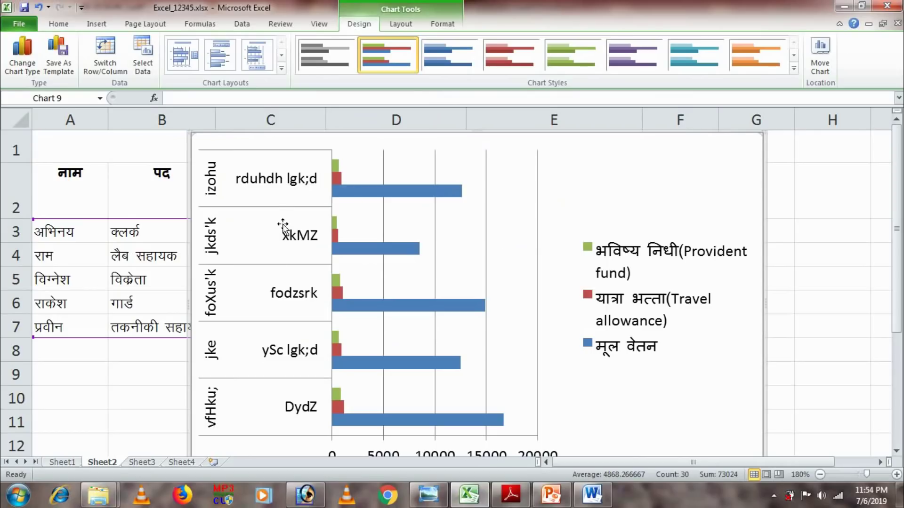
Set the chart's category axis labels to the Kruti Dev 010 font
click(263, 180)
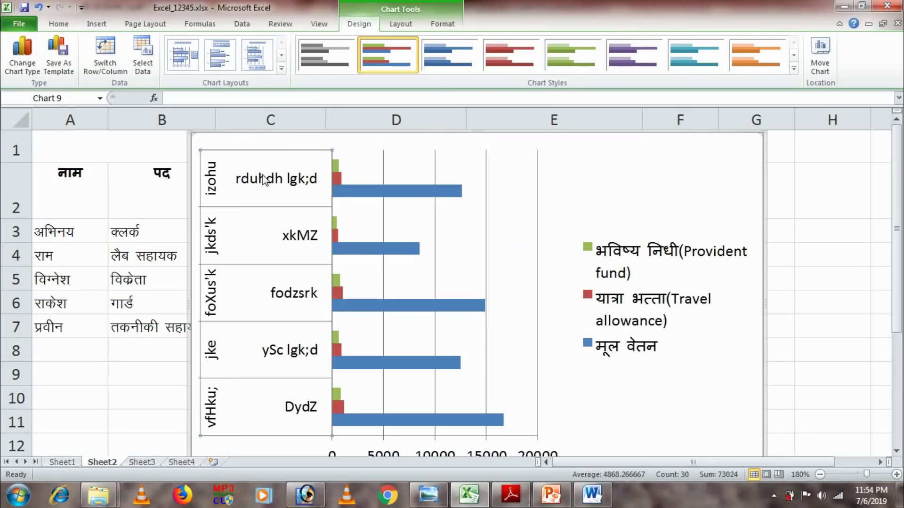
right_click(264, 180)
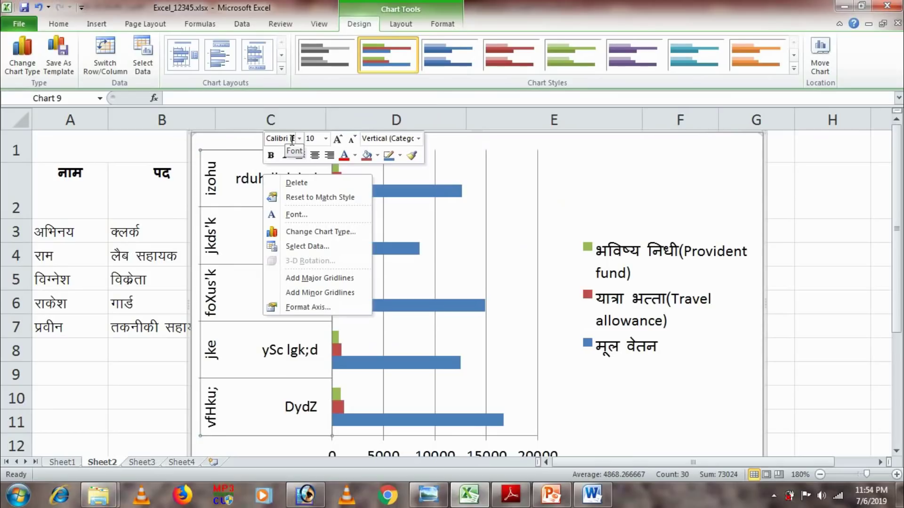
click(298, 138)
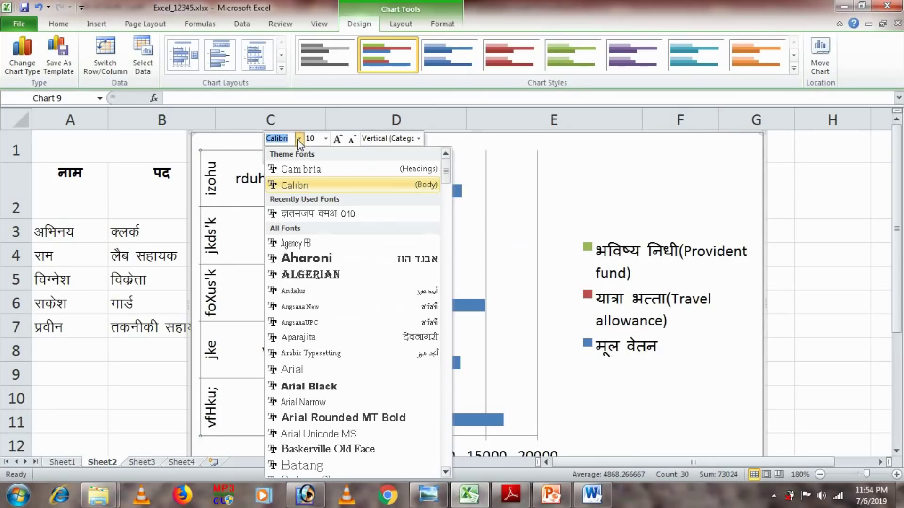
key(Down)
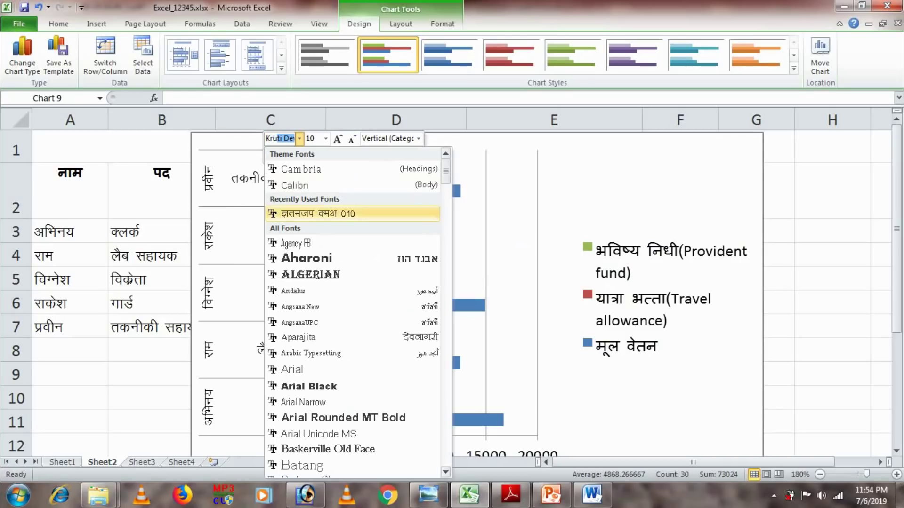
click(298, 138)
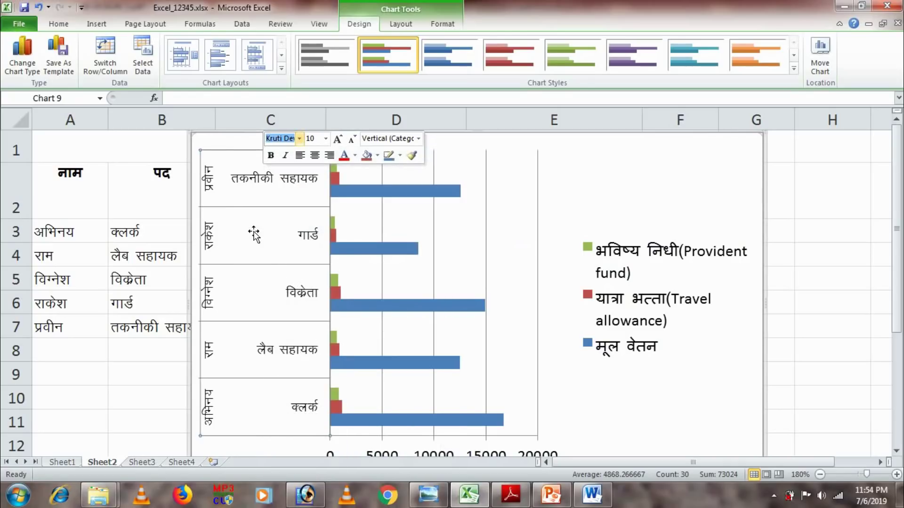
click(144, 393)
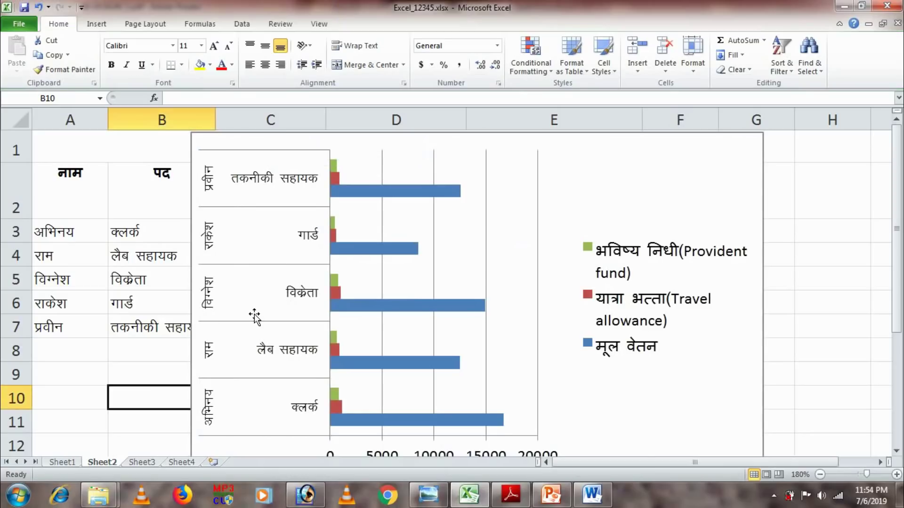
click(383, 232)
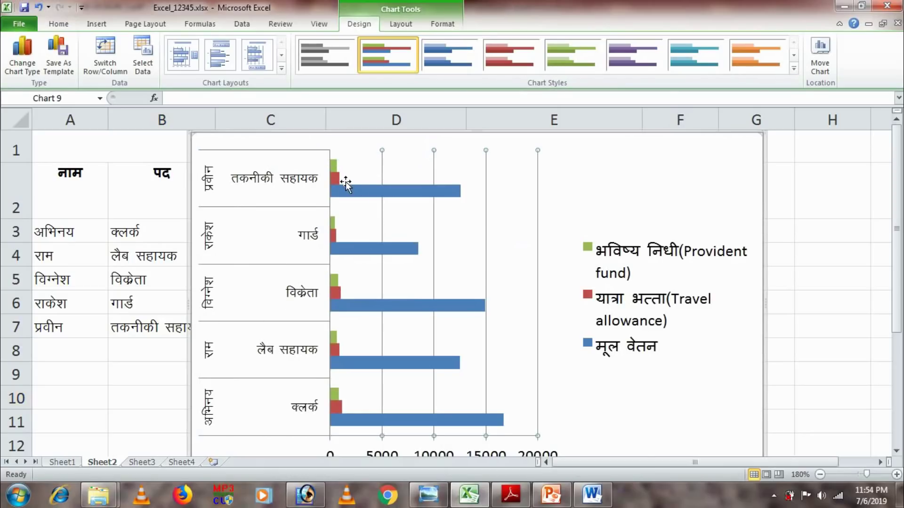
click(647, 171)
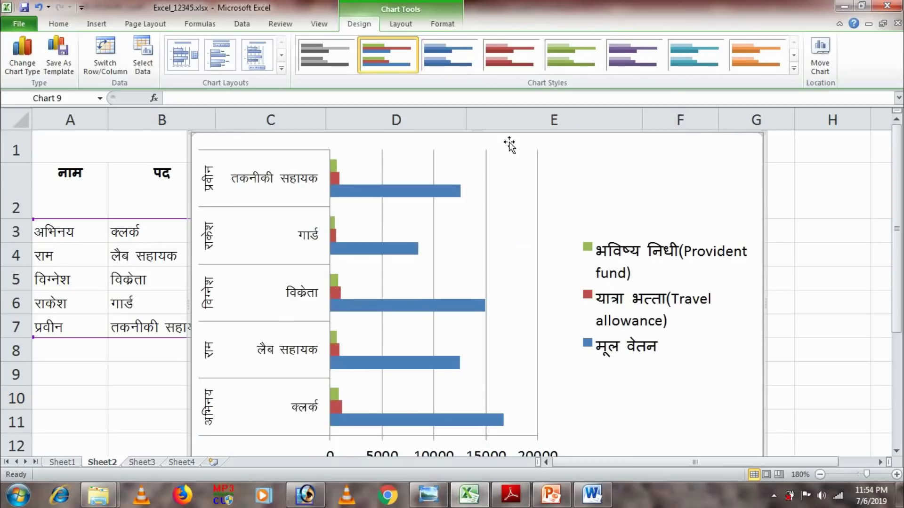
Add Outside End data labels to every salary bar and save the workbook
click(401, 28)
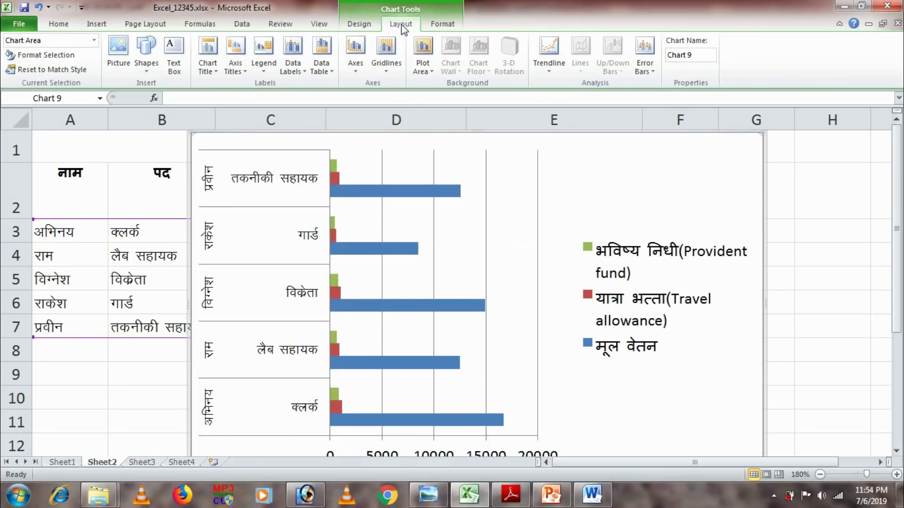
click(293, 62)
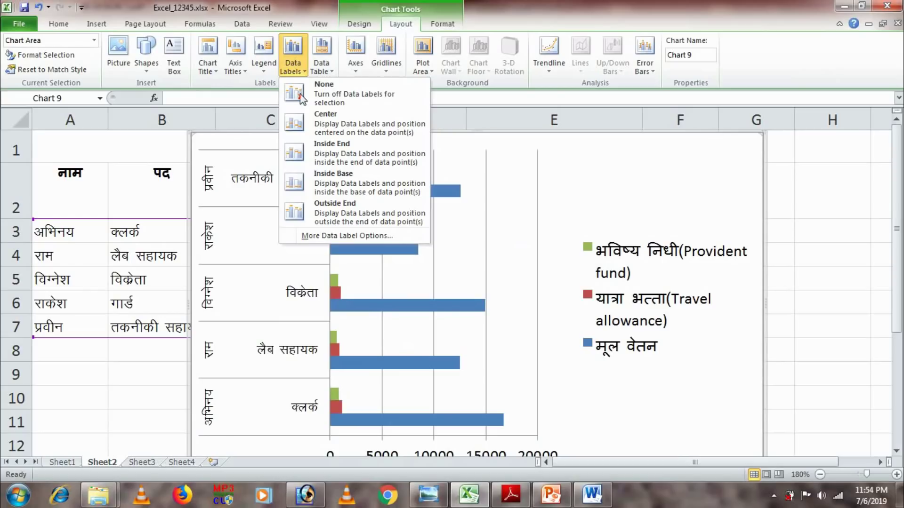
click(322, 208)
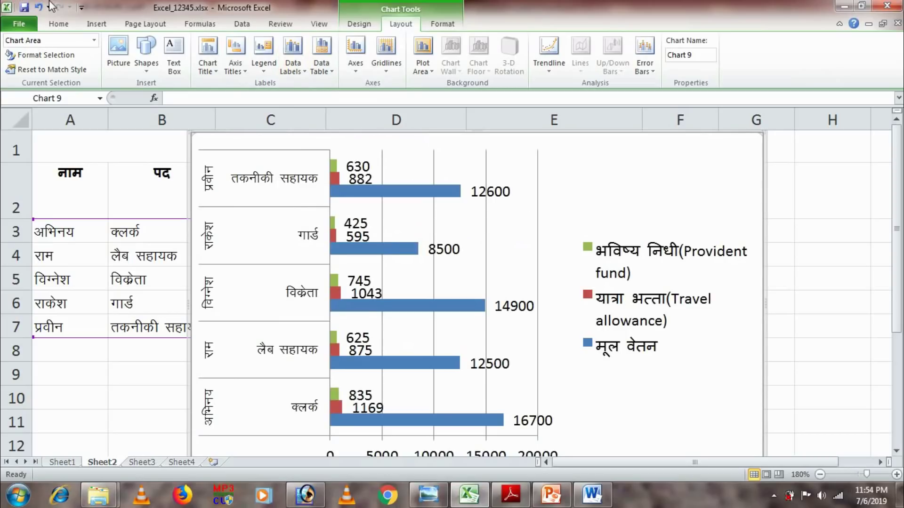
click(24, 7)
Insert a new chart sheet, Chart1, from the Sheet4 tab
right_click(183, 463)
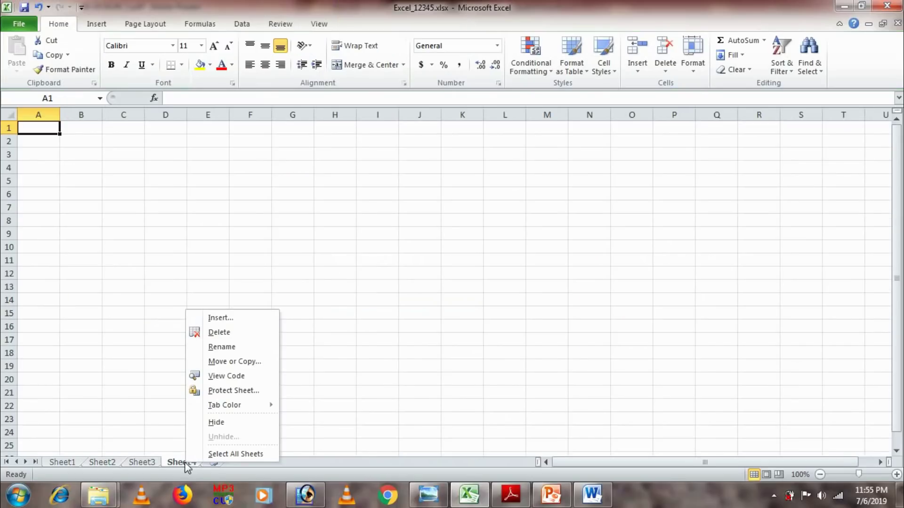
click(216, 318)
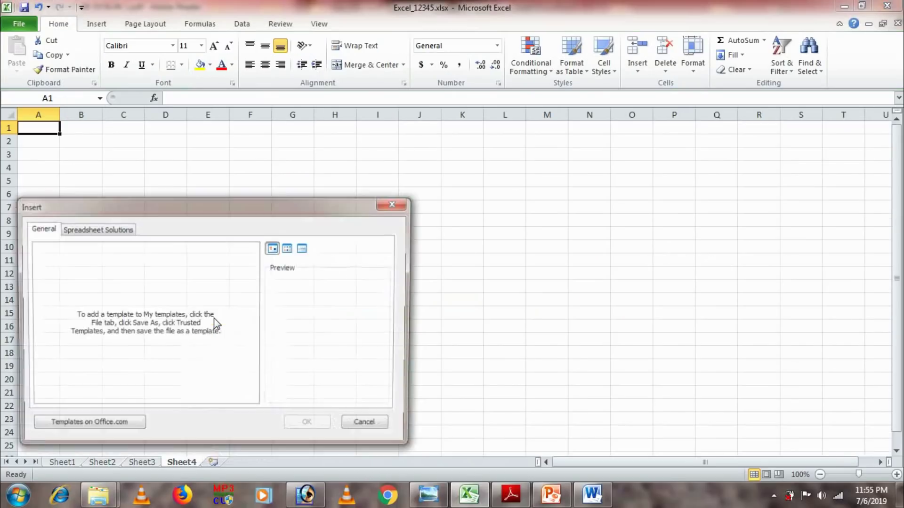
click(108, 258)
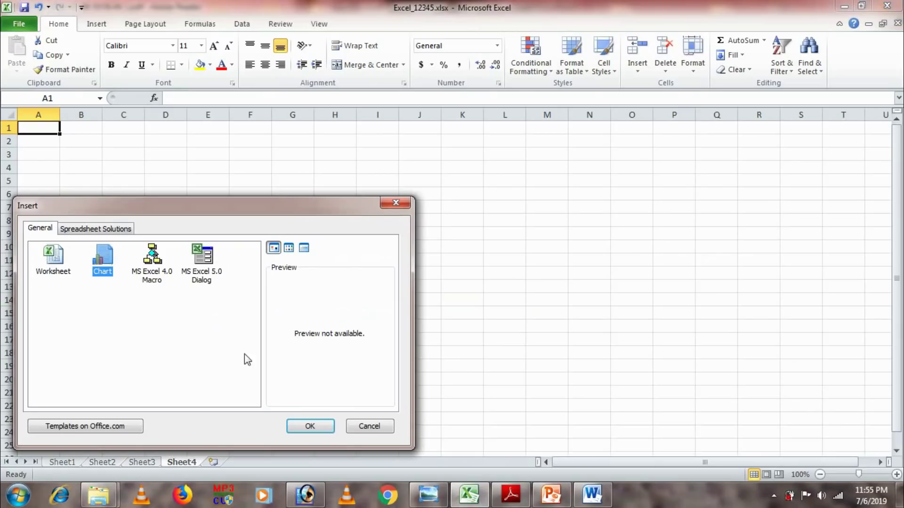
click(306, 426)
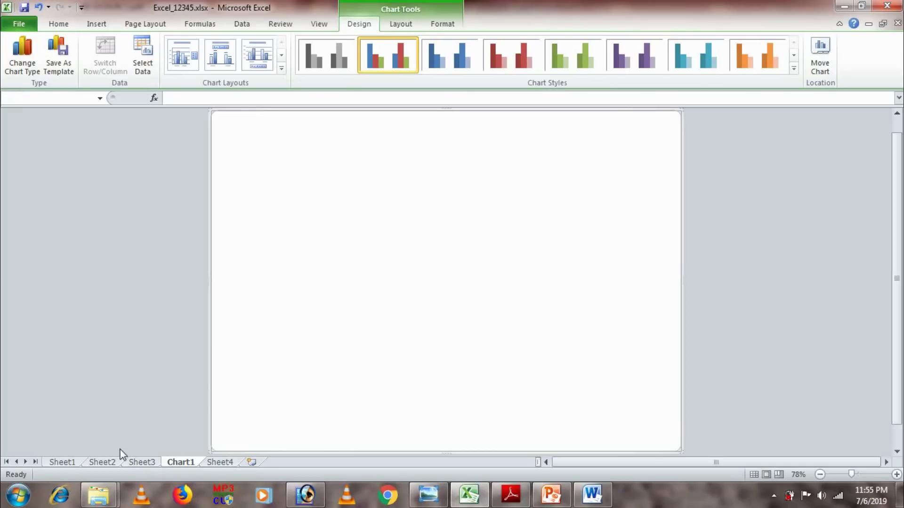
Cut the bar chart from Sheet2 and move to the empty Chart1 sheet
click(111, 462)
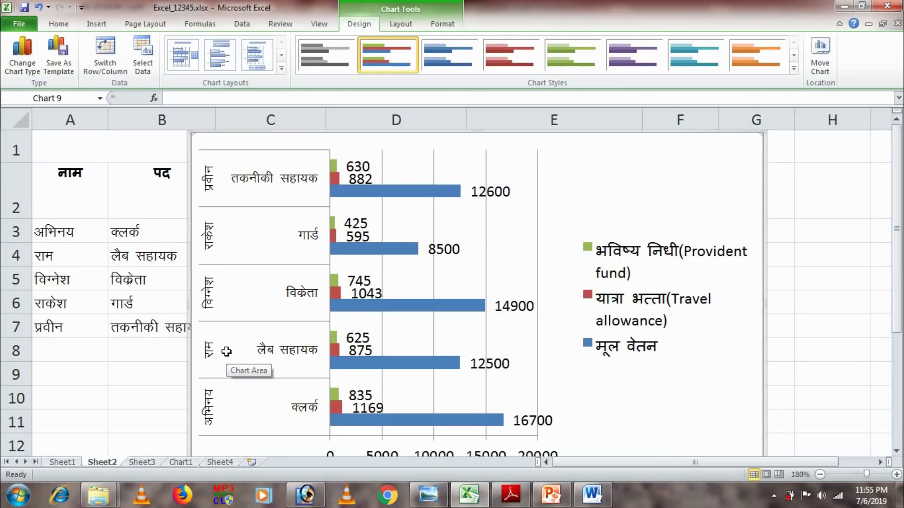
key(Delete)
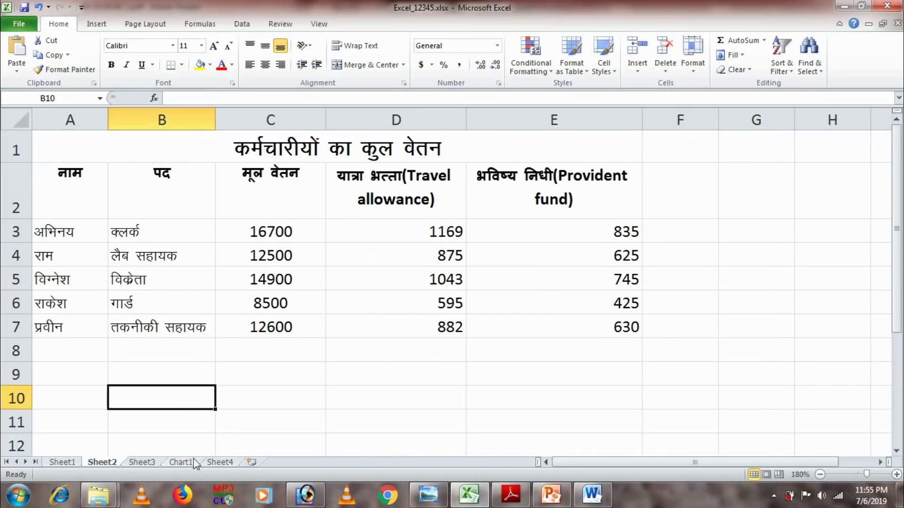
click(193, 462)
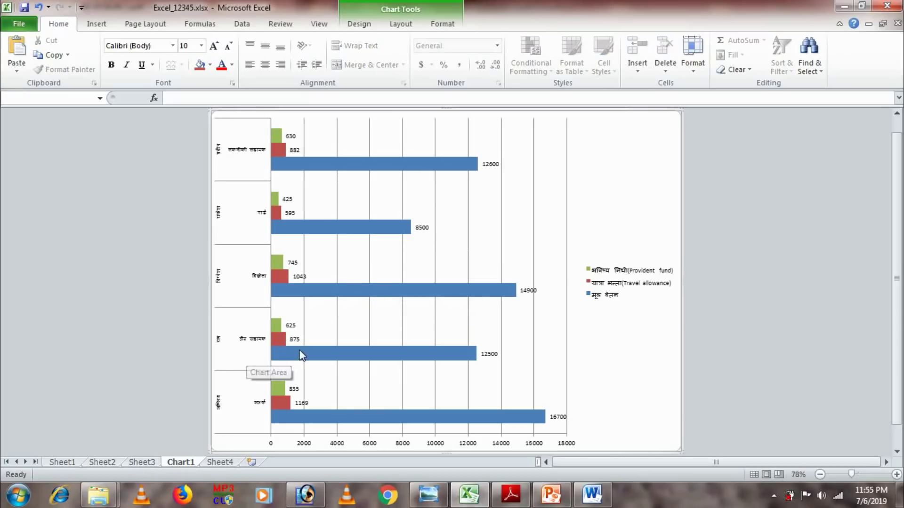
On PowerPoint slide 3, start inserting an object from file, browsing to the Desktop
click(555, 496)
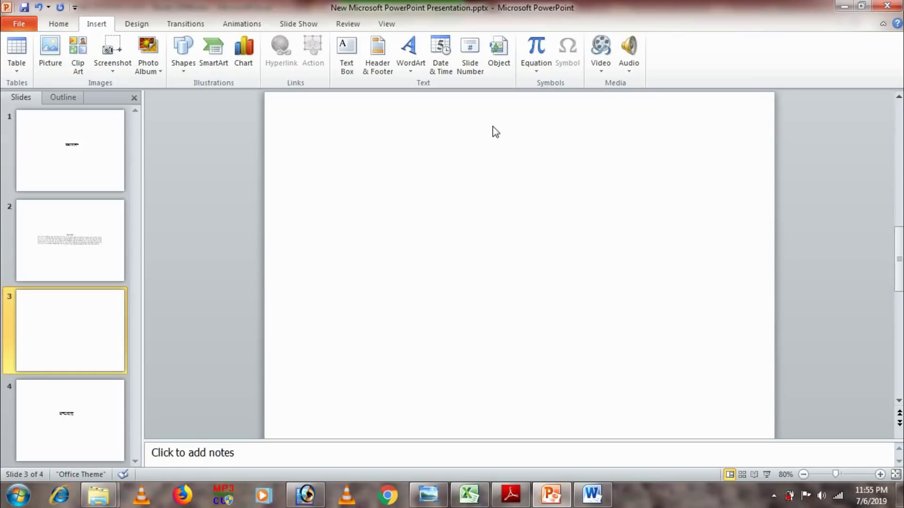
click(500, 61)
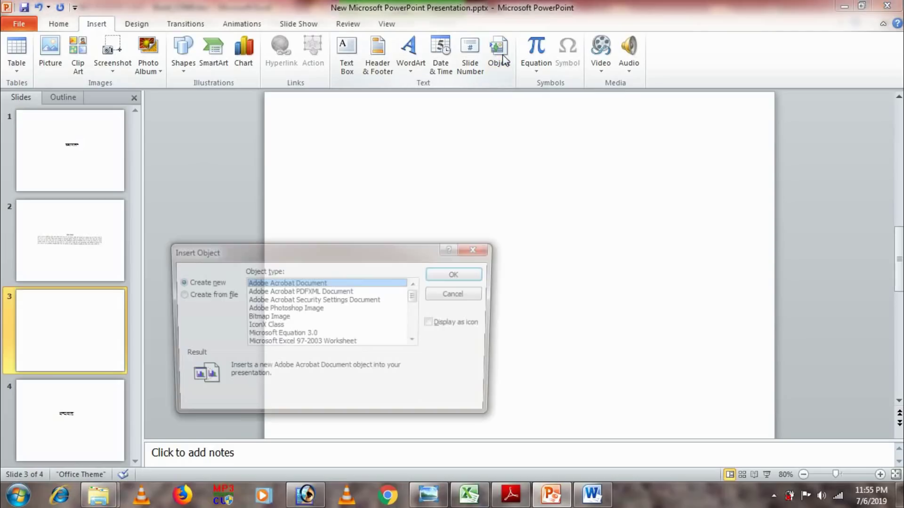
click(209, 295)
click(259, 310)
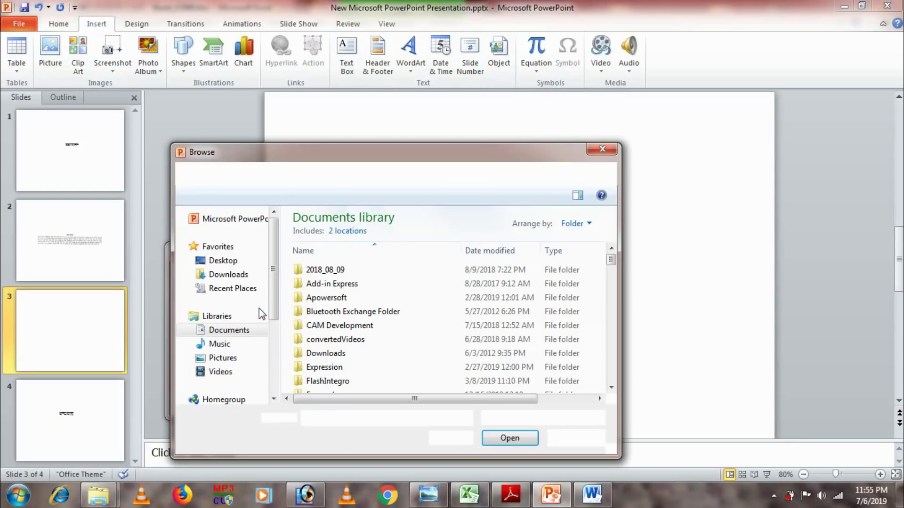
click(246, 264)
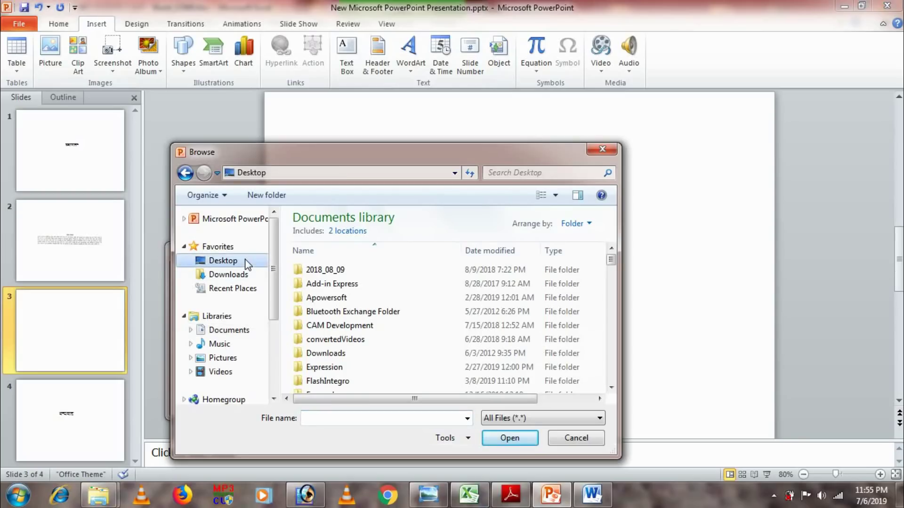
click(312, 263)
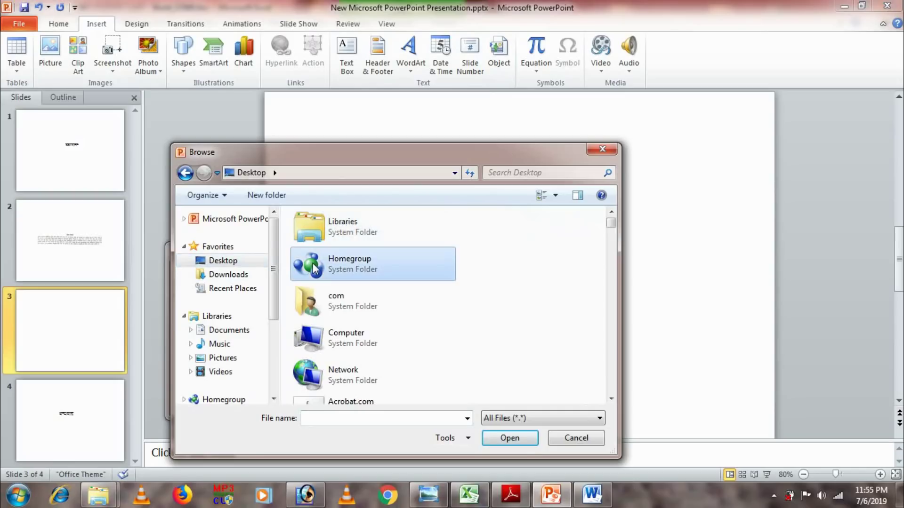
key(r)
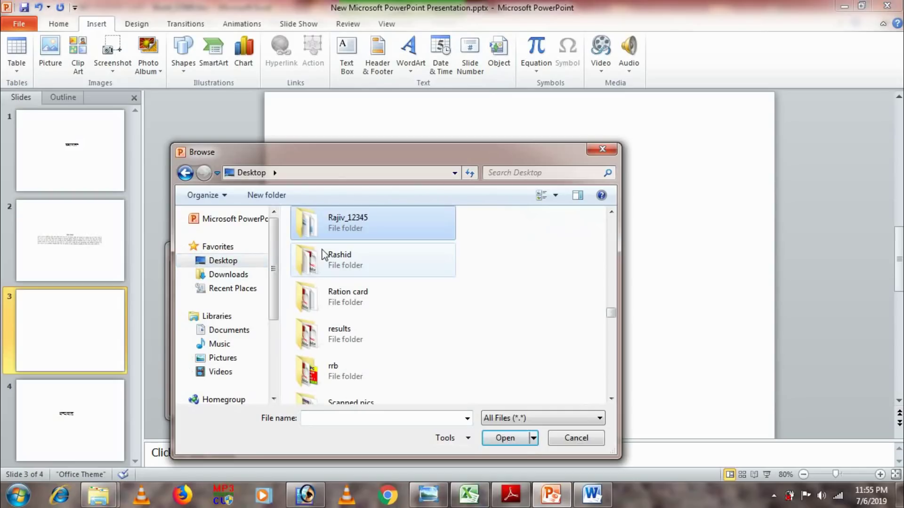
Embed Excel_12345.xlsx from the project folder, then return to the exam PDF
click(492, 438)
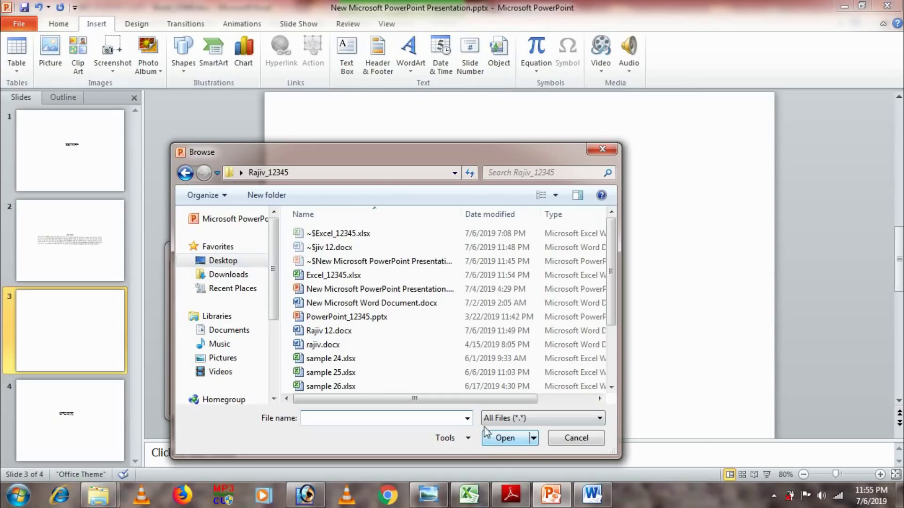
click(364, 277)
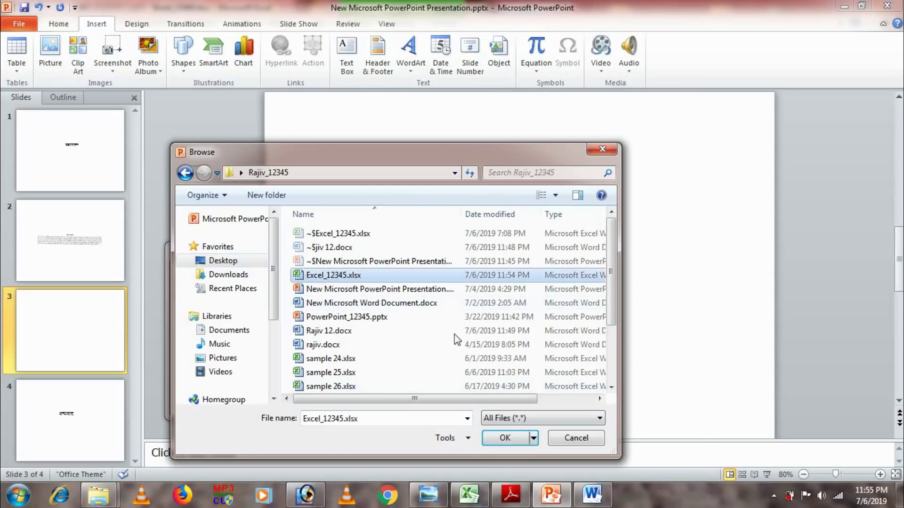
click(493, 436)
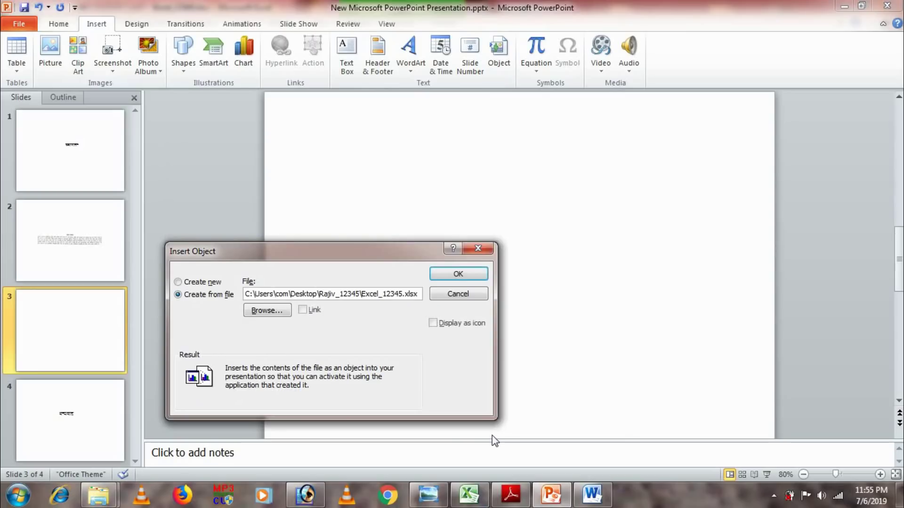
click(457, 274)
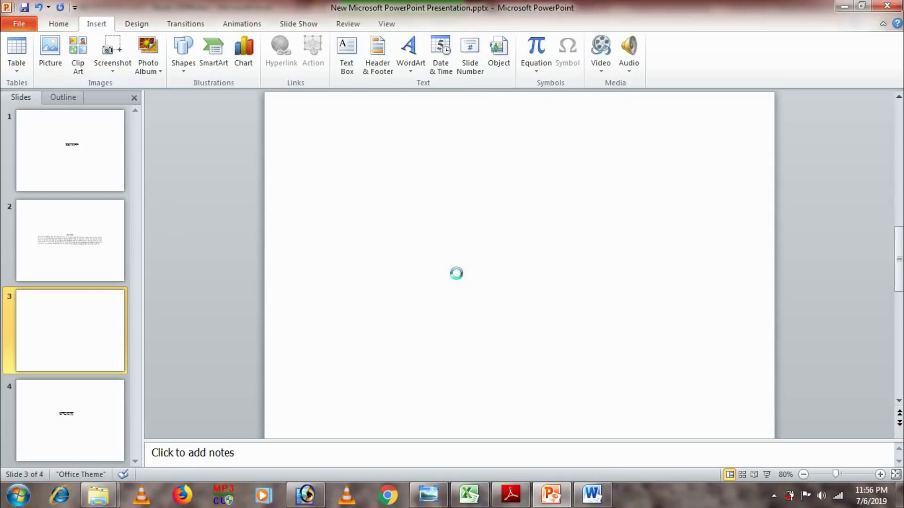
click(555, 164)
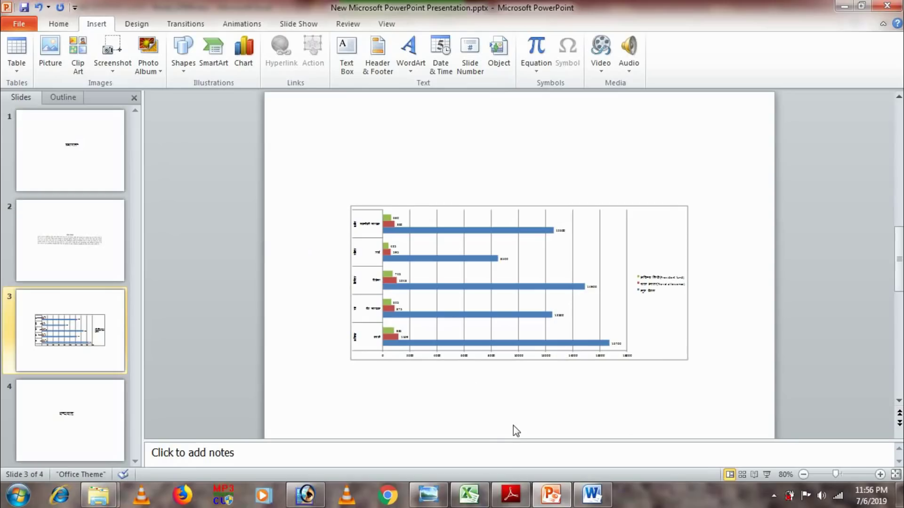
click(511, 494)
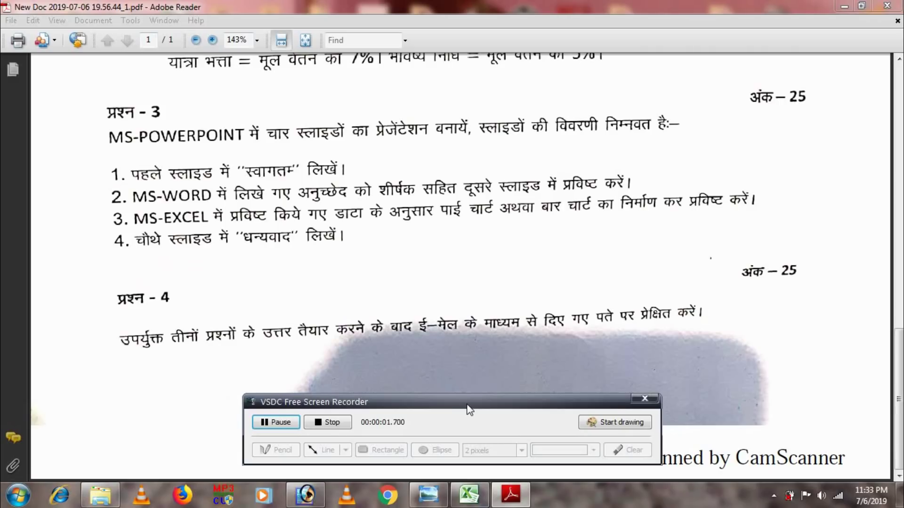
With the red pencil, underline the three-questions phrase and list Word, Excel, PowerPoint
drag(469, 409, 469, 452)
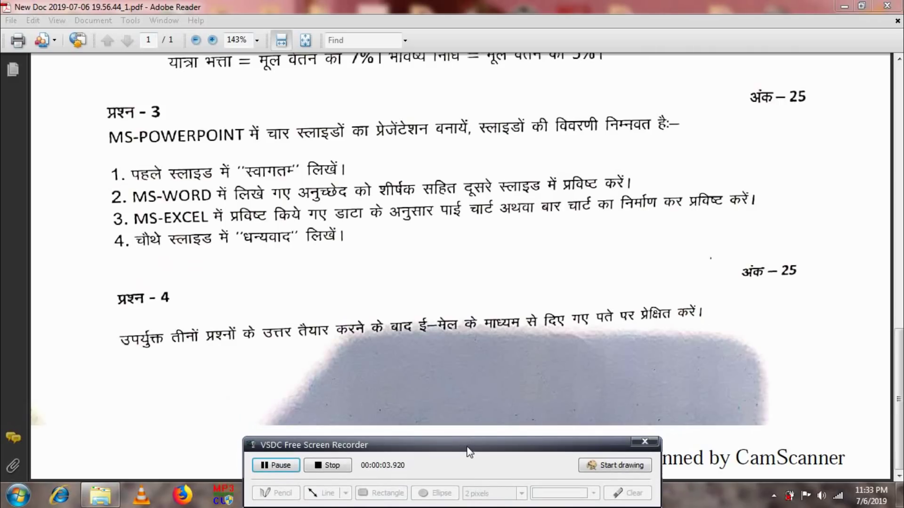
click(612, 466)
click(288, 494)
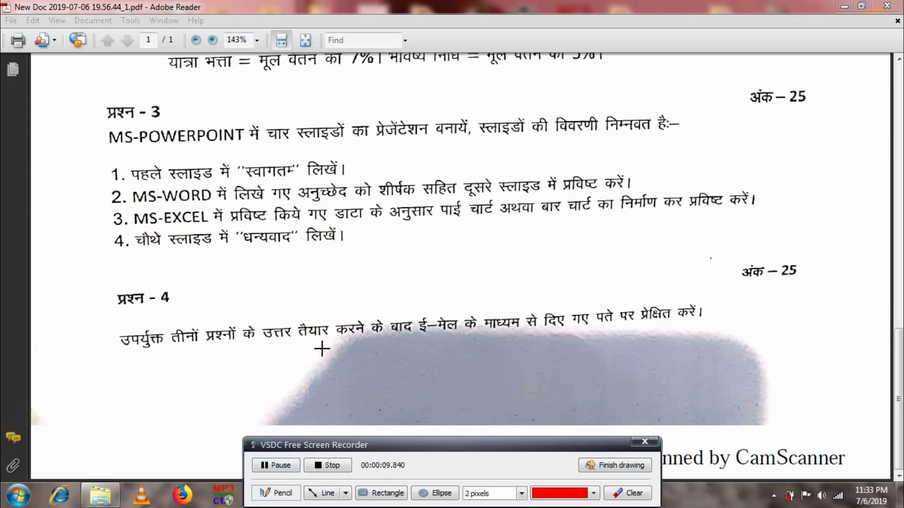
drag(182, 352, 229, 346)
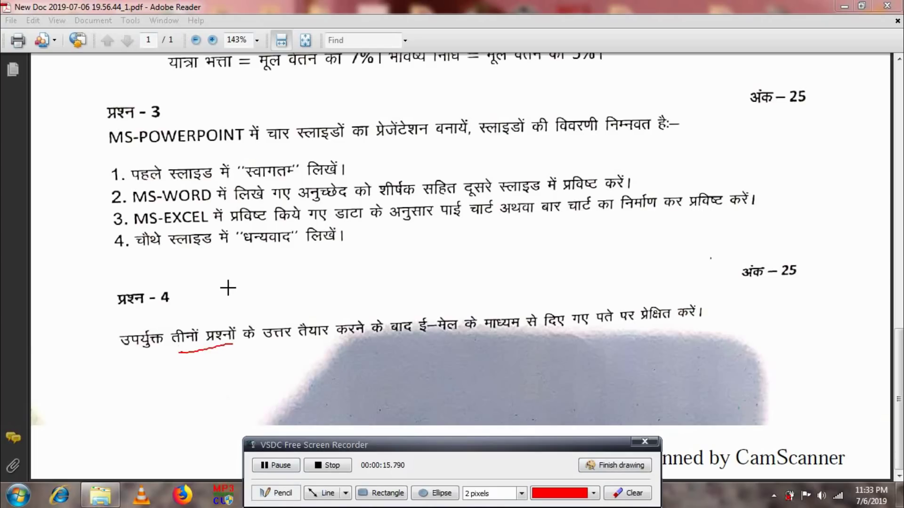
mouse_move(220, 291)
mouse_down()
mouse_move(221, 275)
mouse_move(270, 256)
mouse_move(289, 258)
mouse_move(299, 273)
mouse_up()
mouse_move(235, 304)
mouse_down()
mouse_move(240, 294)
mouse_move(320, 278)
mouse_move(333, 261)
mouse_up()
mouse_move(282, 301)
mouse_down()
mouse_move(275, 313)
mouse_move(282, 302)
mouse_move(314, 304)
mouse_move(354, 281)
mouse_move(377, 306)
mouse_move(381, 278)
mouse_move(394, 287)
mouse_move(432, 267)
mouse_up()
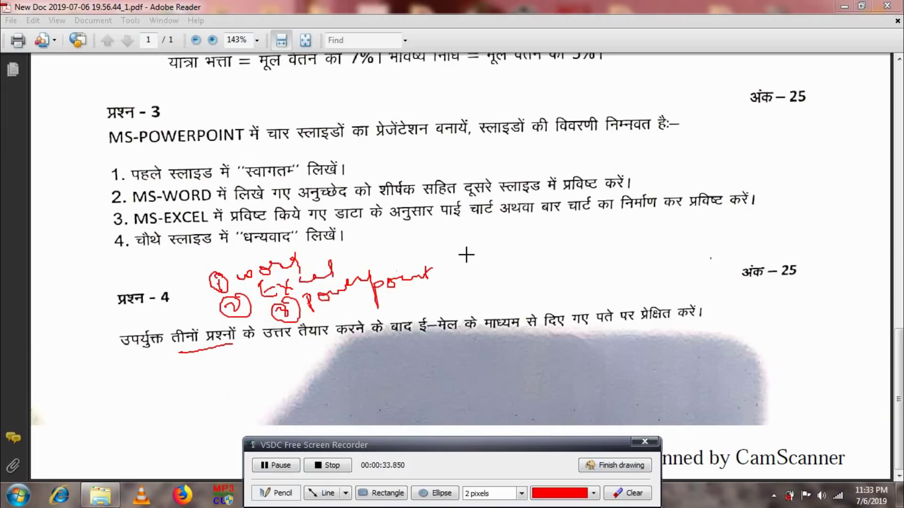
Bracket the list, write Save → attach → Send, and circle the 25 marks
drag(422, 231, 462, 315)
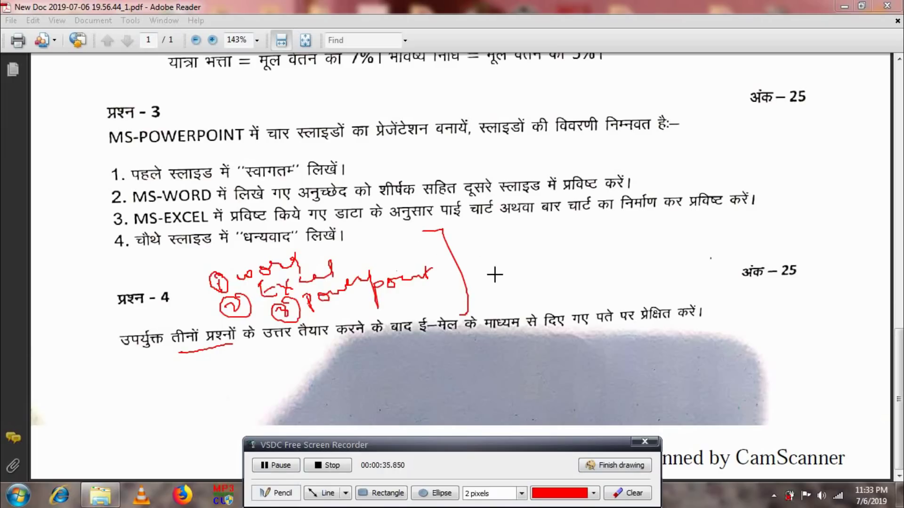
mouse_move(499, 253)
mouse_down()
mouse_move(479, 273)
mouse_move(533, 254)
mouse_move(544, 268)
mouse_move(588, 250)
mouse_move(633, 252)
mouse_up()
mouse_move(636, 222)
mouse_down()
mouse_move(659, 226)
mouse_move(661, 249)
mouse_move(732, 250)
mouse_move(745, 238)
mouse_move(783, 233)
mouse_move(796, 242)
mouse_up()
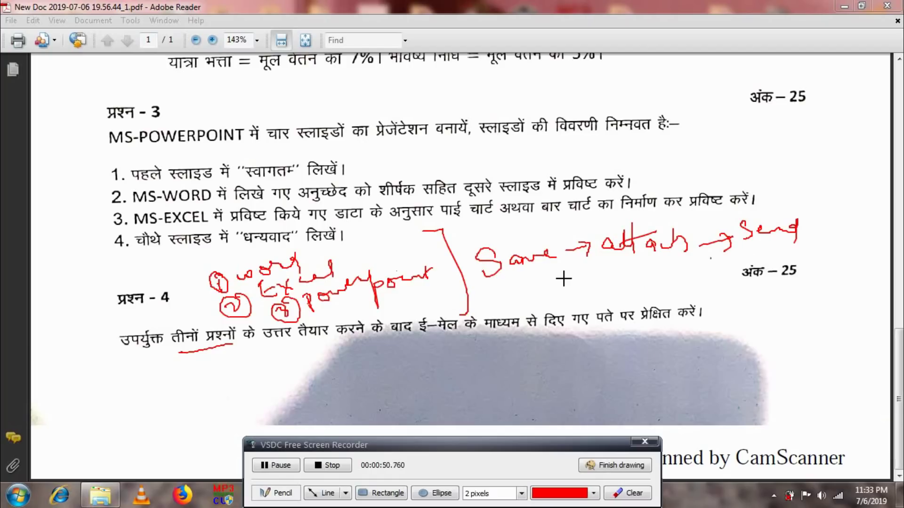
mouse_move(778, 266)
mouse_down()
mouse_move(765, 250)
mouse_move(734, 281)
mouse_move(819, 255)
mouse_move(743, 282)
mouse_up()
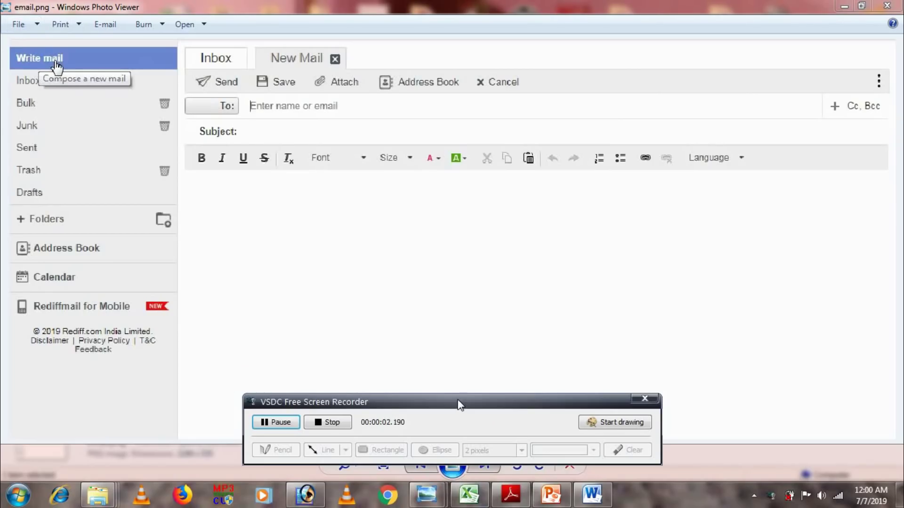
With the red pencil, circle Subject, note Login ID, and write Content beside the body
drag(459, 405, 459, 446)
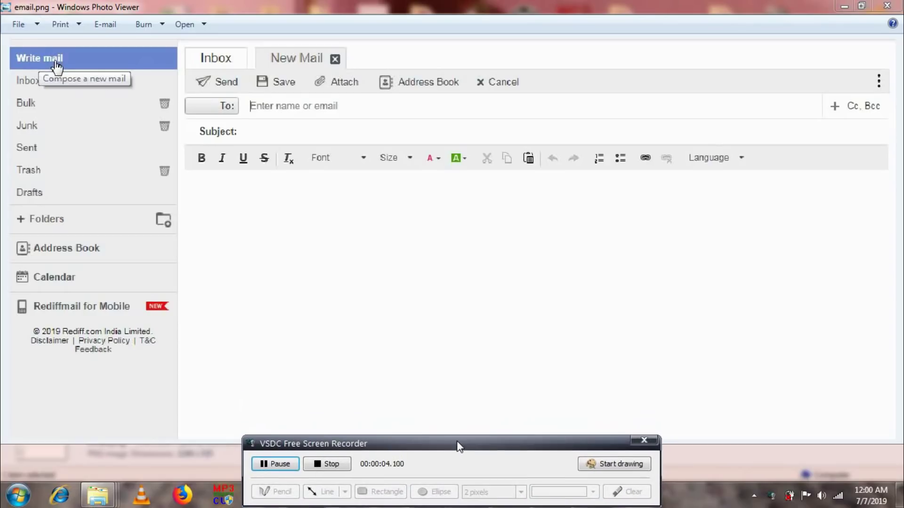
click(606, 465)
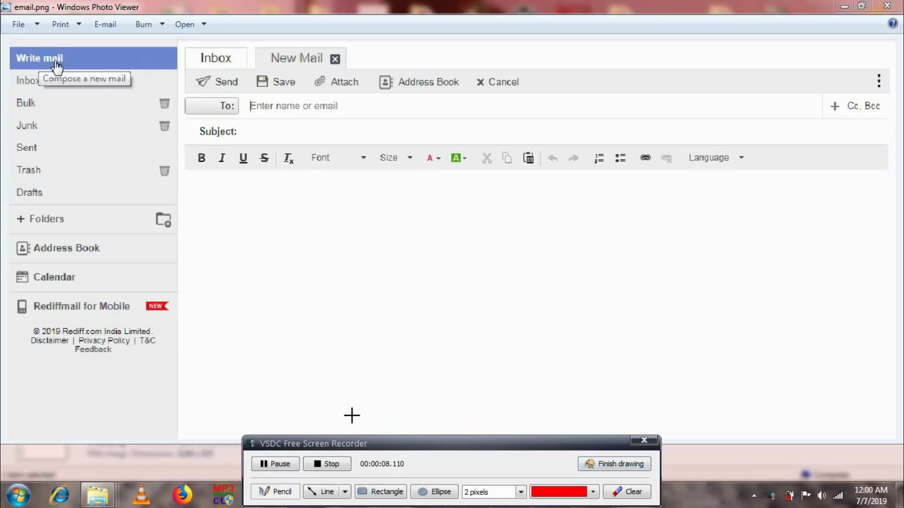
click(281, 495)
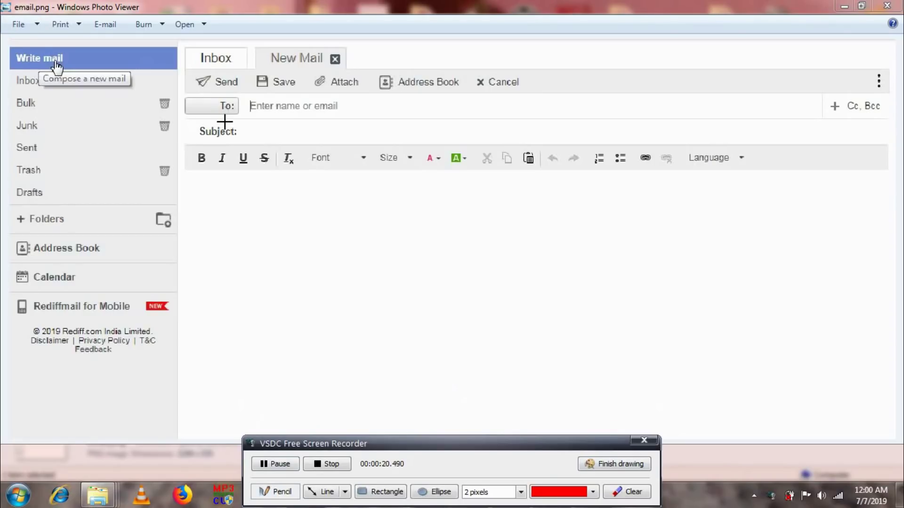
mouse_move(218, 120)
mouse_down()
mouse_move(192, 142)
mouse_move(248, 131)
mouse_move(222, 118)
mouse_move(255, 139)
mouse_move(292, 125)
mouse_move(349, 140)
mouse_up()
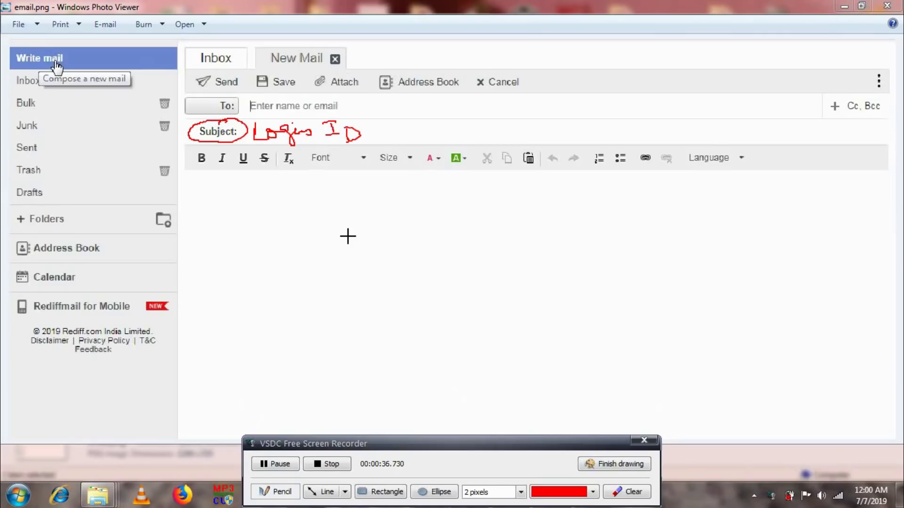
mouse_move(697, 259)
mouse_down()
mouse_move(783, 243)
mouse_move(804, 227)
mouse_up()
mouse_move(748, 242)
mouse_down()
mouse_move(773, 241)
mouse_move(727, 284)
mouse_up()
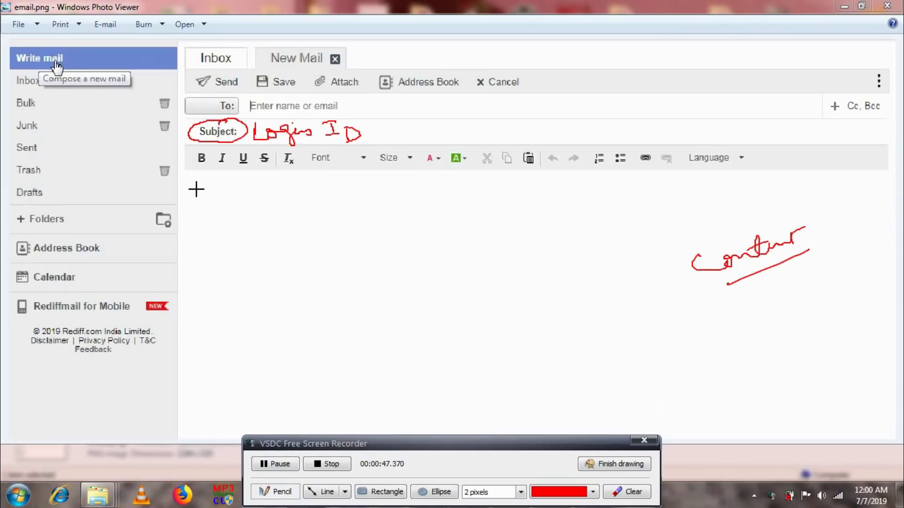
Write Name:, Roll no. and Exam Date lines in the mail body
mouse_move(194, 190)
mouse_down()
mouse_move(277, 186)
mouse_move(279, 195)
mouse_up()
drag(192, 215, 211, 221)
mouse_move(210, 216)
mouse_down()
mouse_move(218, 204)
mouse_move(246, 218)
mouse_move(254, 207)
mouse_move(273, 215)
mouse_up()
click(273, 212)
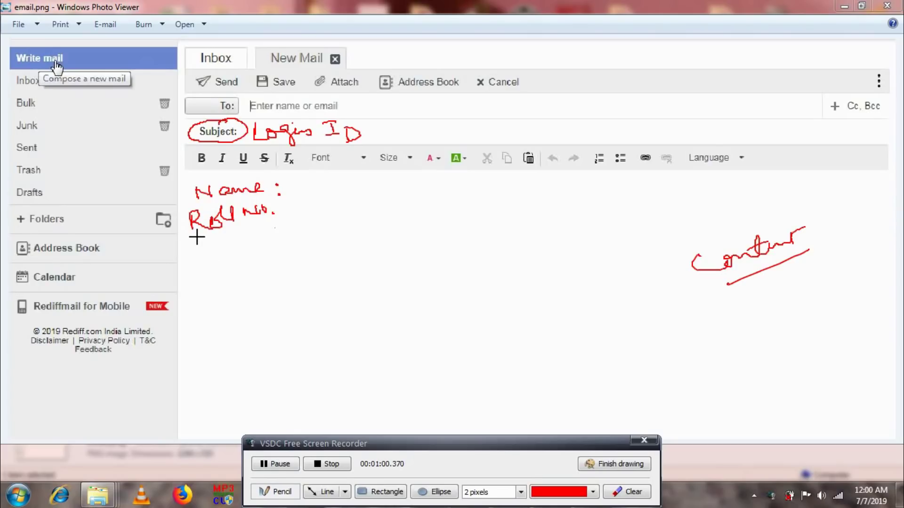
mouse_move(198, 245)
mouse_down()
mouse_move(236, 254)
mouse_move(271, 238)
mouse_move(241, 244)
mouse_move(250, 252)
mouse_move(254, 245)
mouse_up()
Add the exam-date colon, circle Attach, and draw arrows labelled word, Excel, powerpoint
click(295, 239)
click(295, 249)
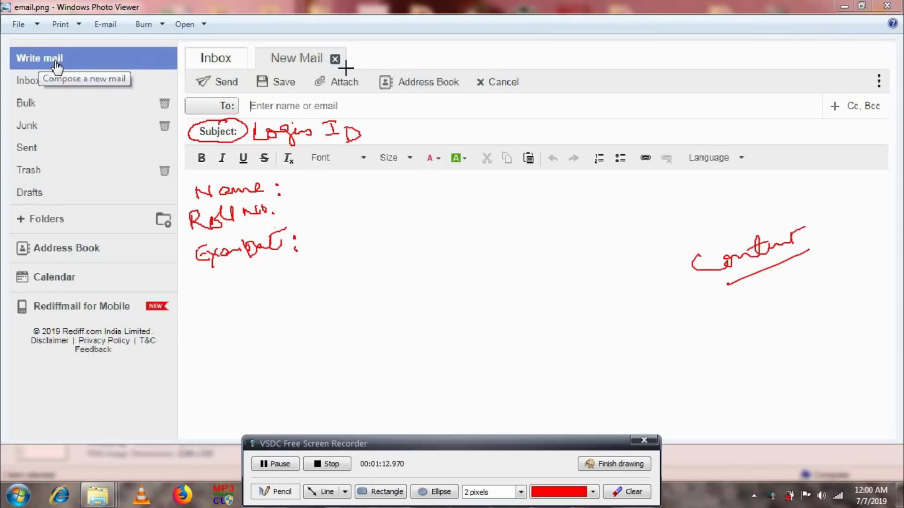
mouse_move(344, 73)
mouse_down()
mouse_move(316, 84)
mouse_move(357, 82)
mouse_move(348, 72)
mouse_move(375, 46)
mouse_move(373, 56)
mouse_move(441, 25)
mouse_up()
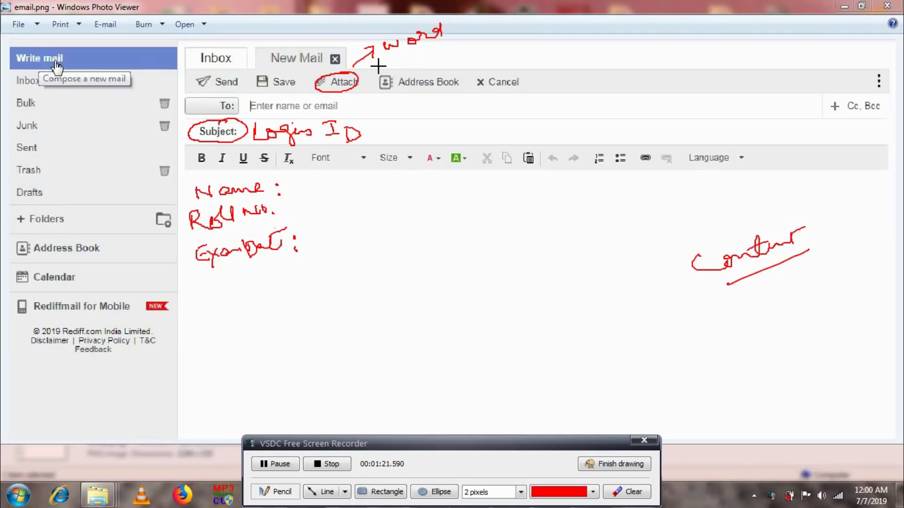
mouse_move(356, 68)
mouse_down()
mouse_move(390, 56)
mouse_move(426, 59)
mouse_move(462, 38)
mouse_up()
mouse_move(363, 75)
mouse_down()
mouse_move(418, 64)
mouse_move(436, 70)
mouse_move(483, 52)
mouse_move(462, 103)
mouse_move(510, 52)
mouse_up()
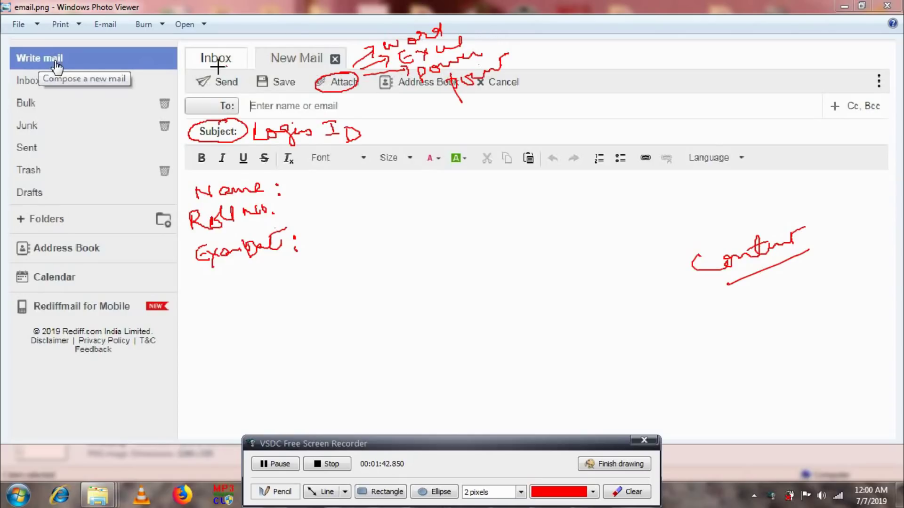
Circle Send and write the 'one chance' note at the top of the screenshot
mouse_move(232, 67)
mouse_down()
mouse_move(204, 71)
mouse_move(217, 68)
mouse_up()
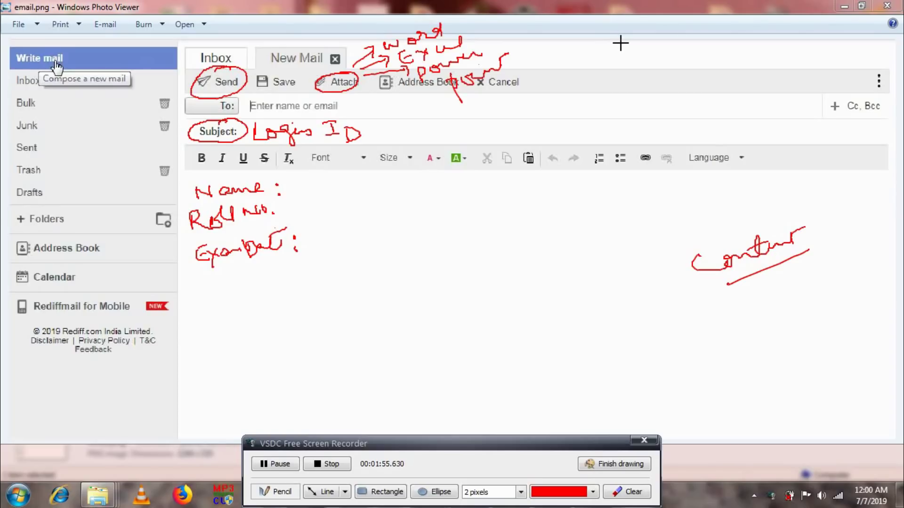
mouse_move(628, 28)
mouse_down()
mouse_move(627, 54)
mouse_move(678, 34)
mouse_up()
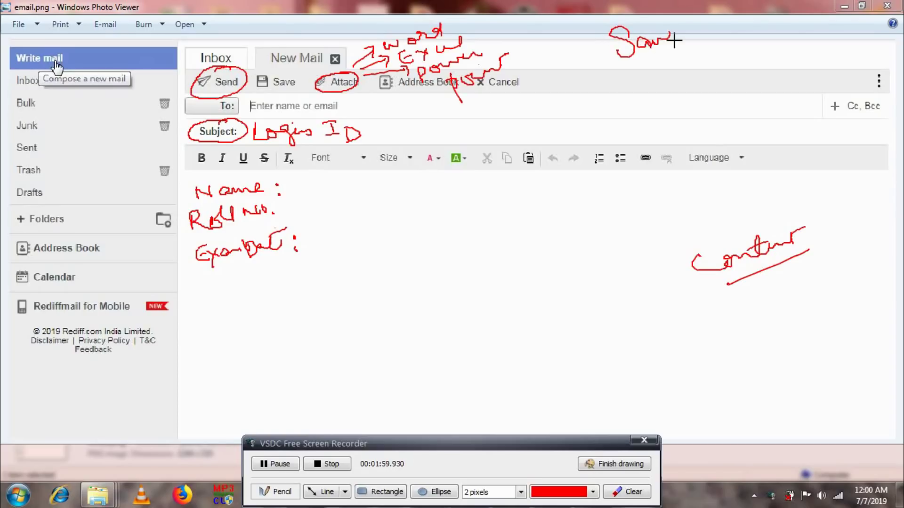
drag(638, 63, 673, 48)
mouse_move(635, 78)
mouse_down()
mouse_move(628, 76)
mouse_move(631, 87)
mouse_move(760, 37)
mouse_move(738, 50)
mouse_up()
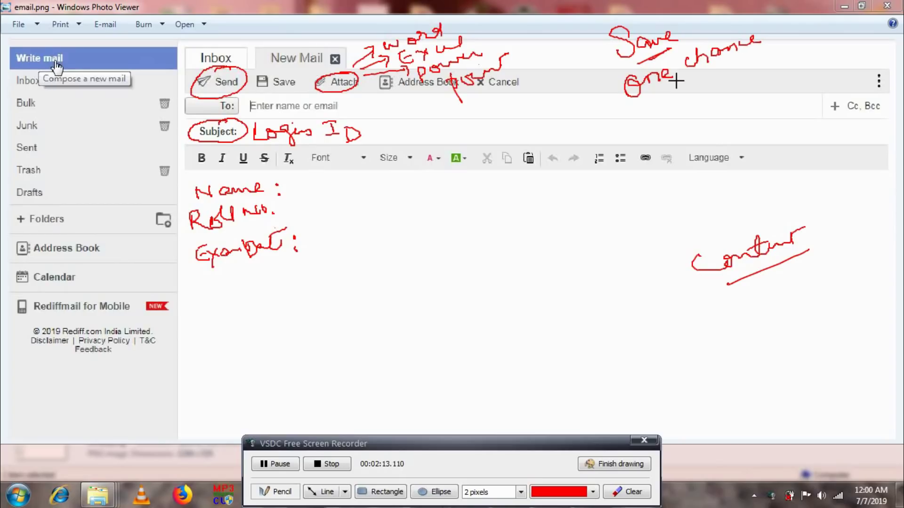